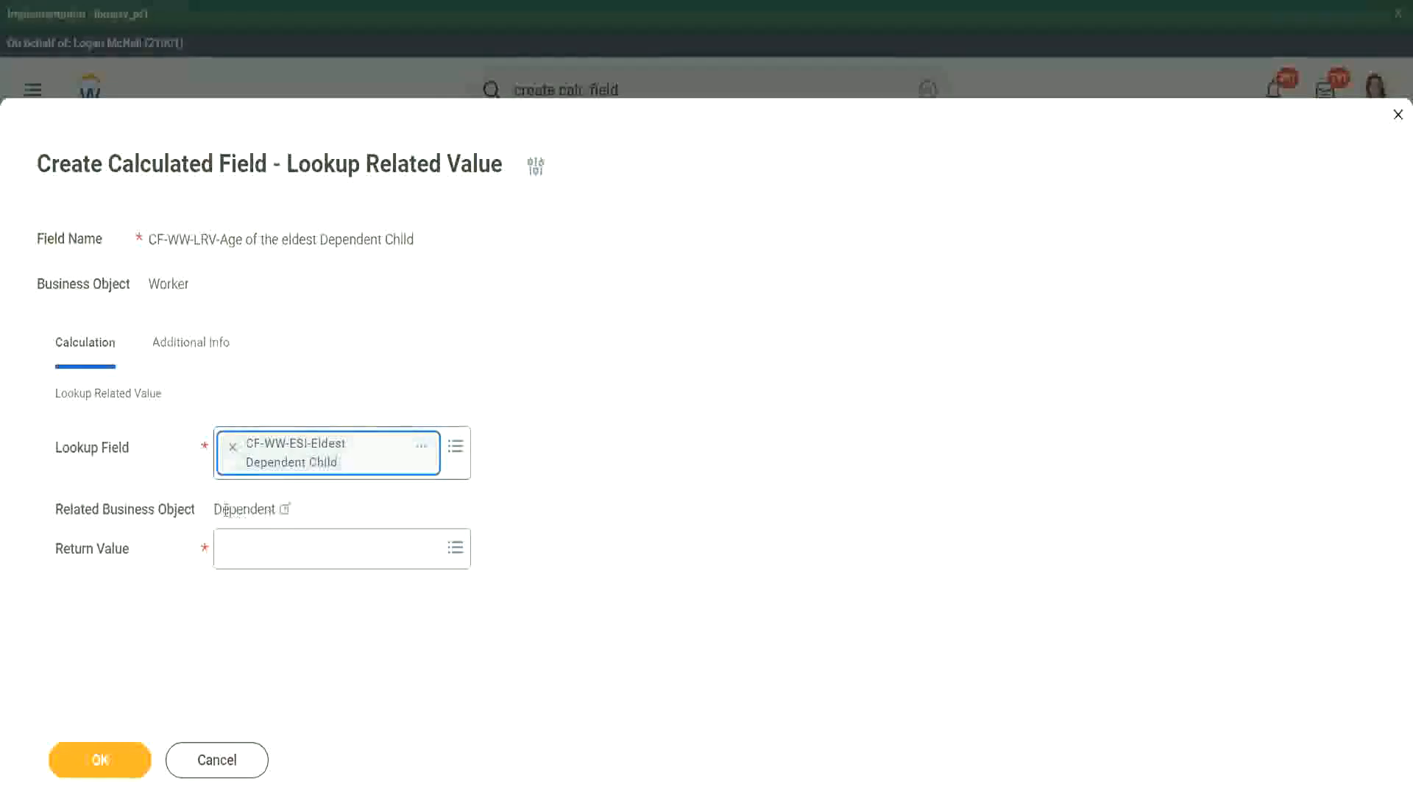
Step: Review the business object and definition of the lookup field CF-WW-ESI-Eldest Dependent Child and its related business object
drag(215, 509, 280, 509)
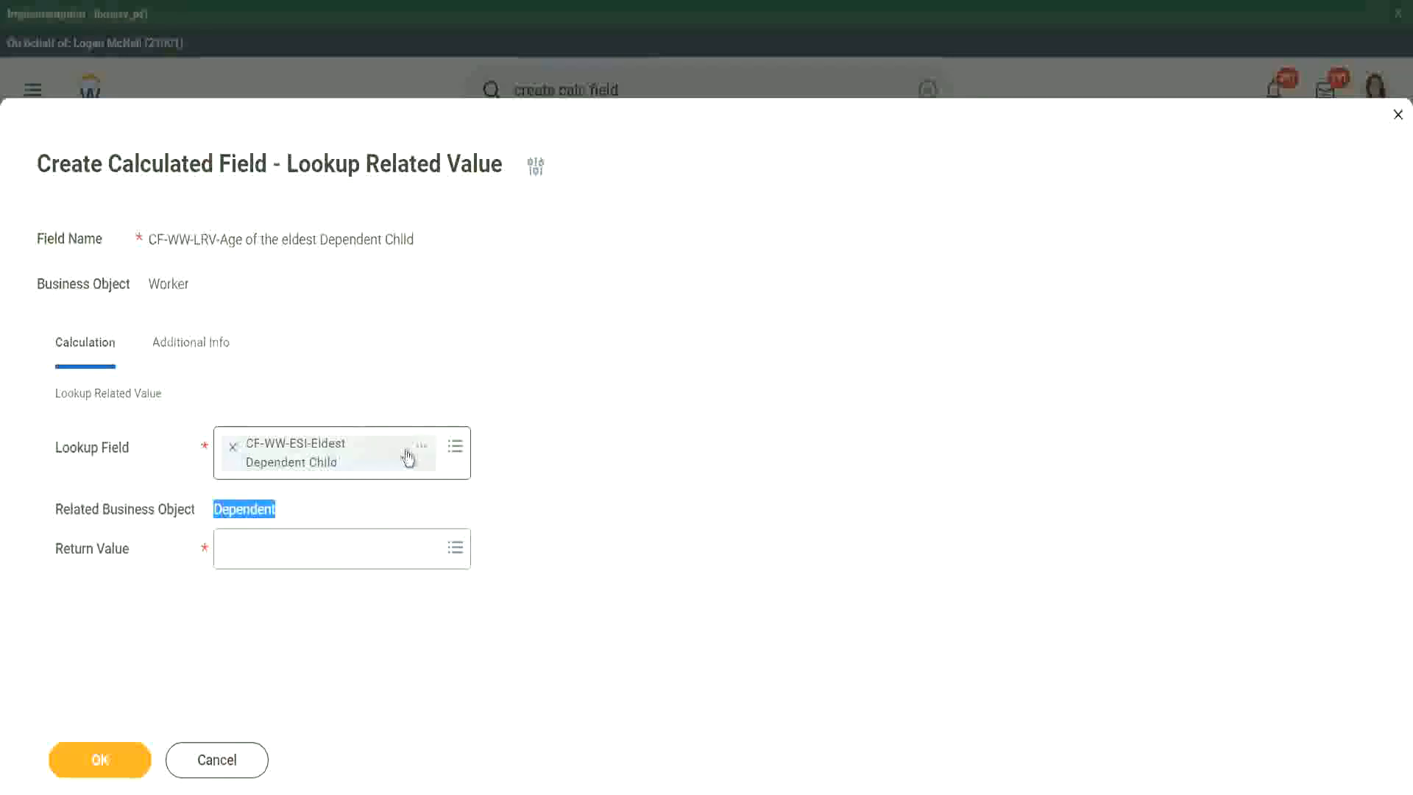
click(421, 450)
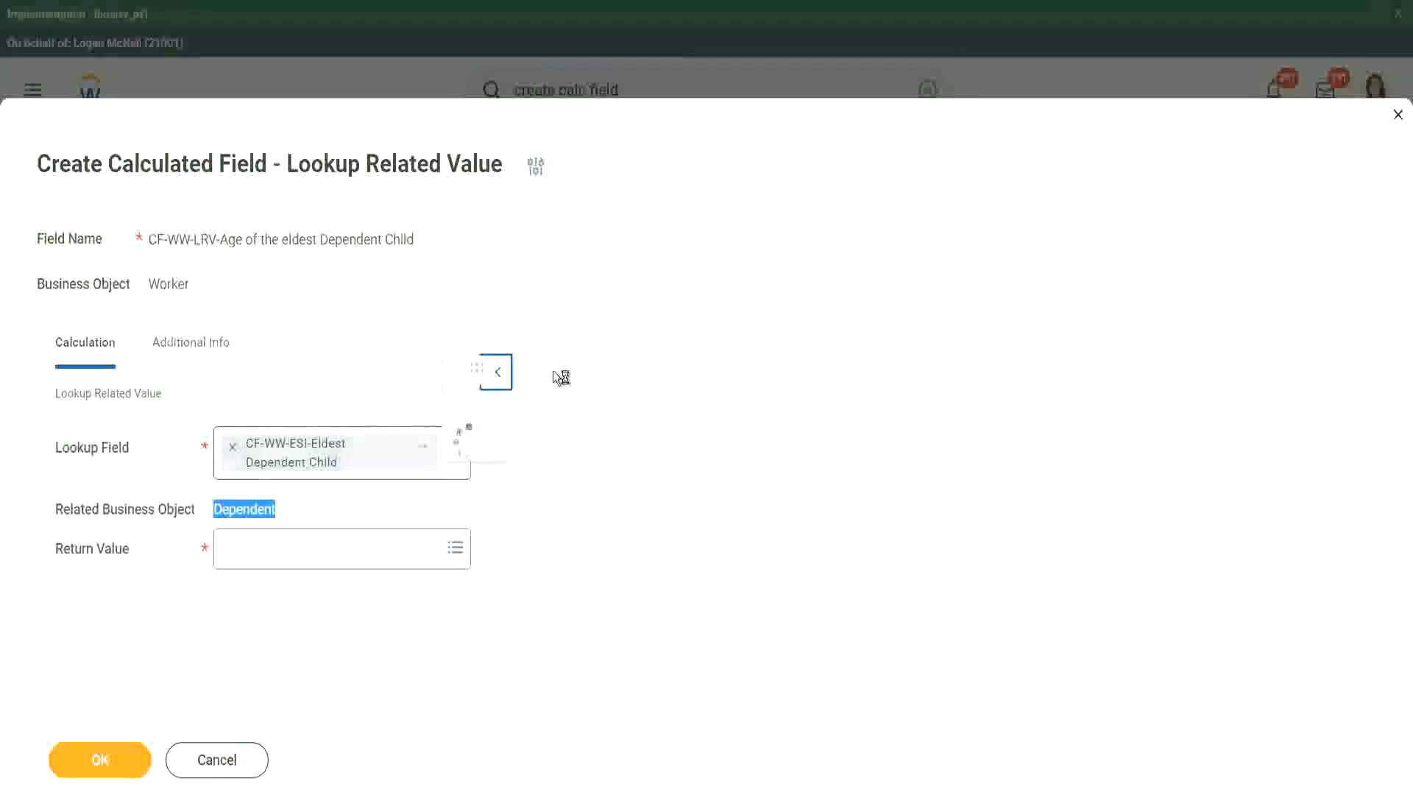
drag(506, 249, 474, 250)
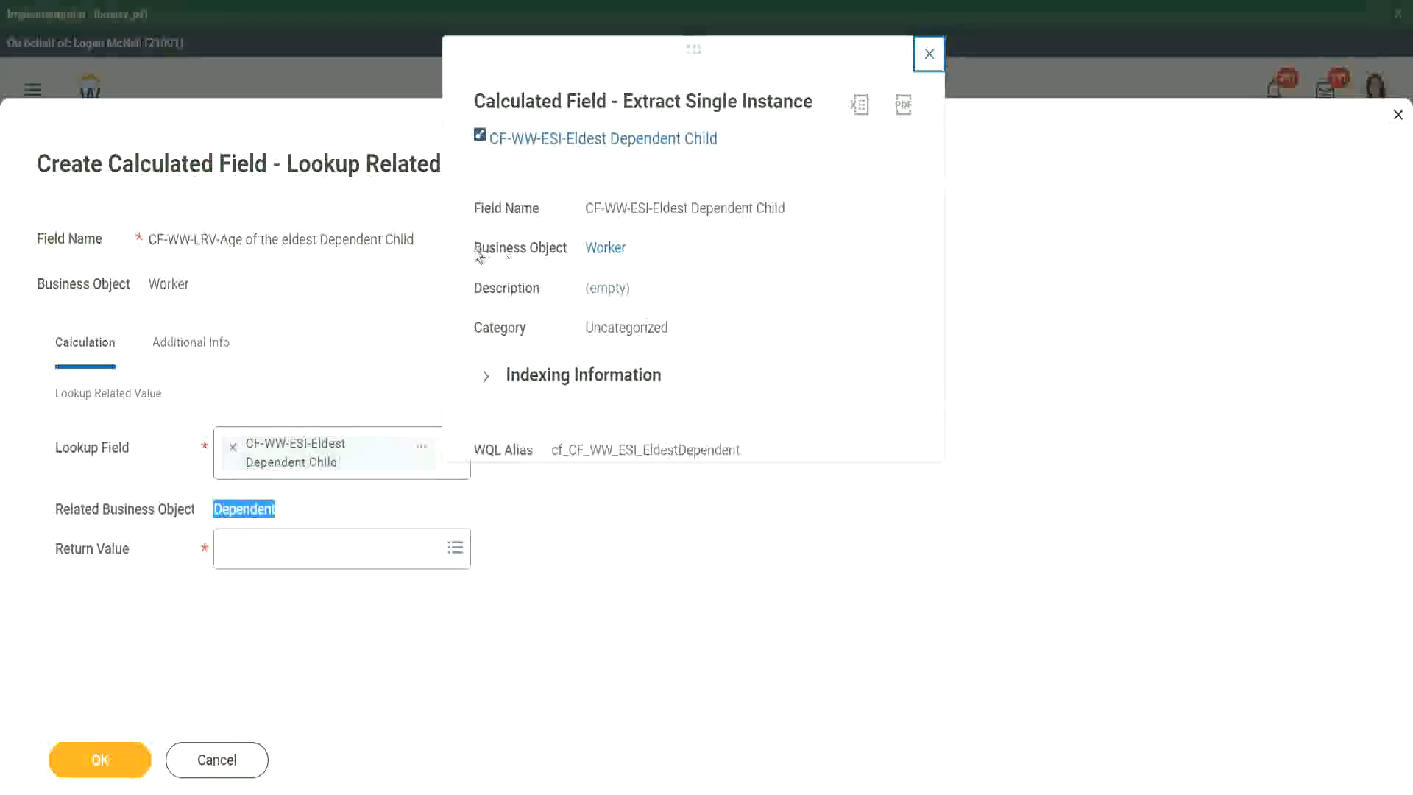
drag(568, 247, 567, 249)
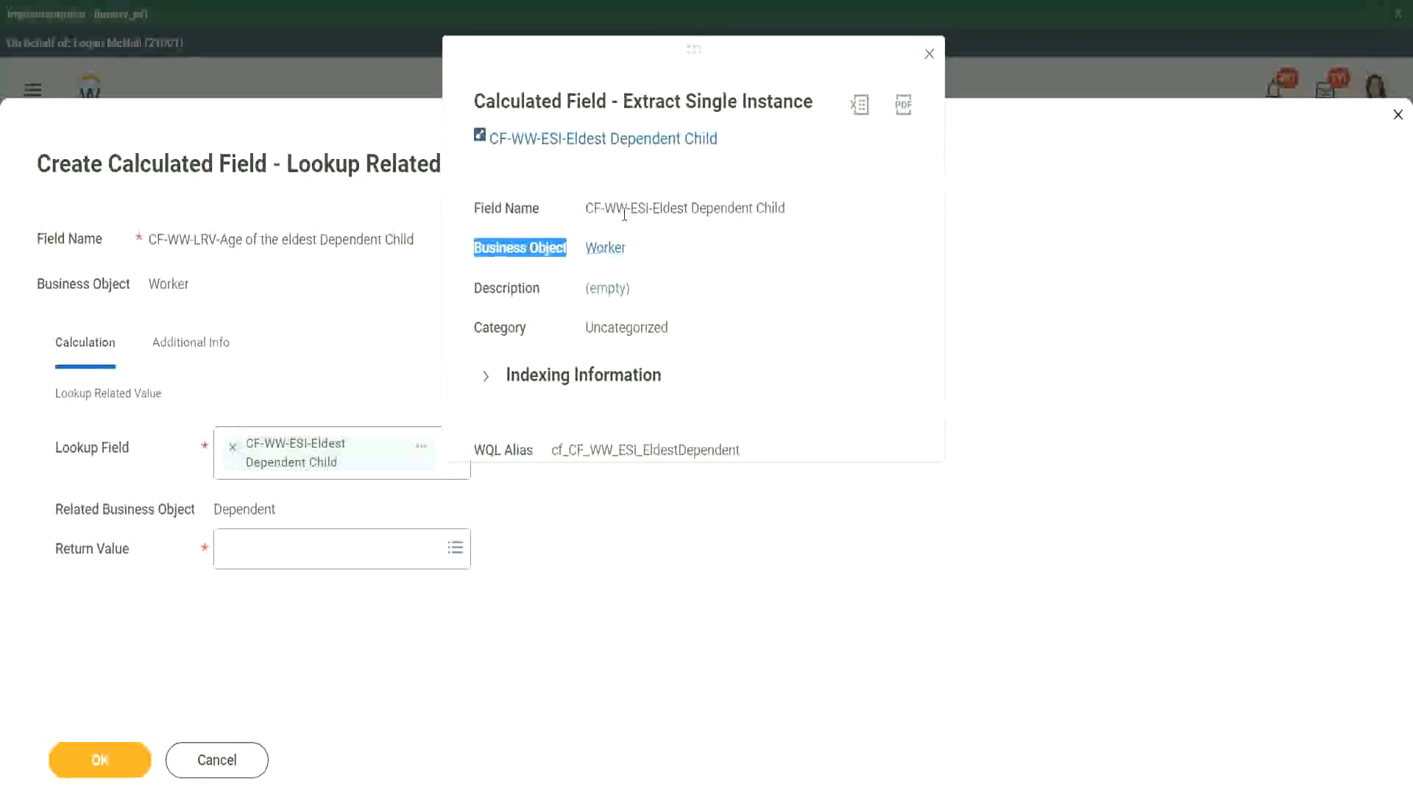
drag(637, 209, 677, 209)
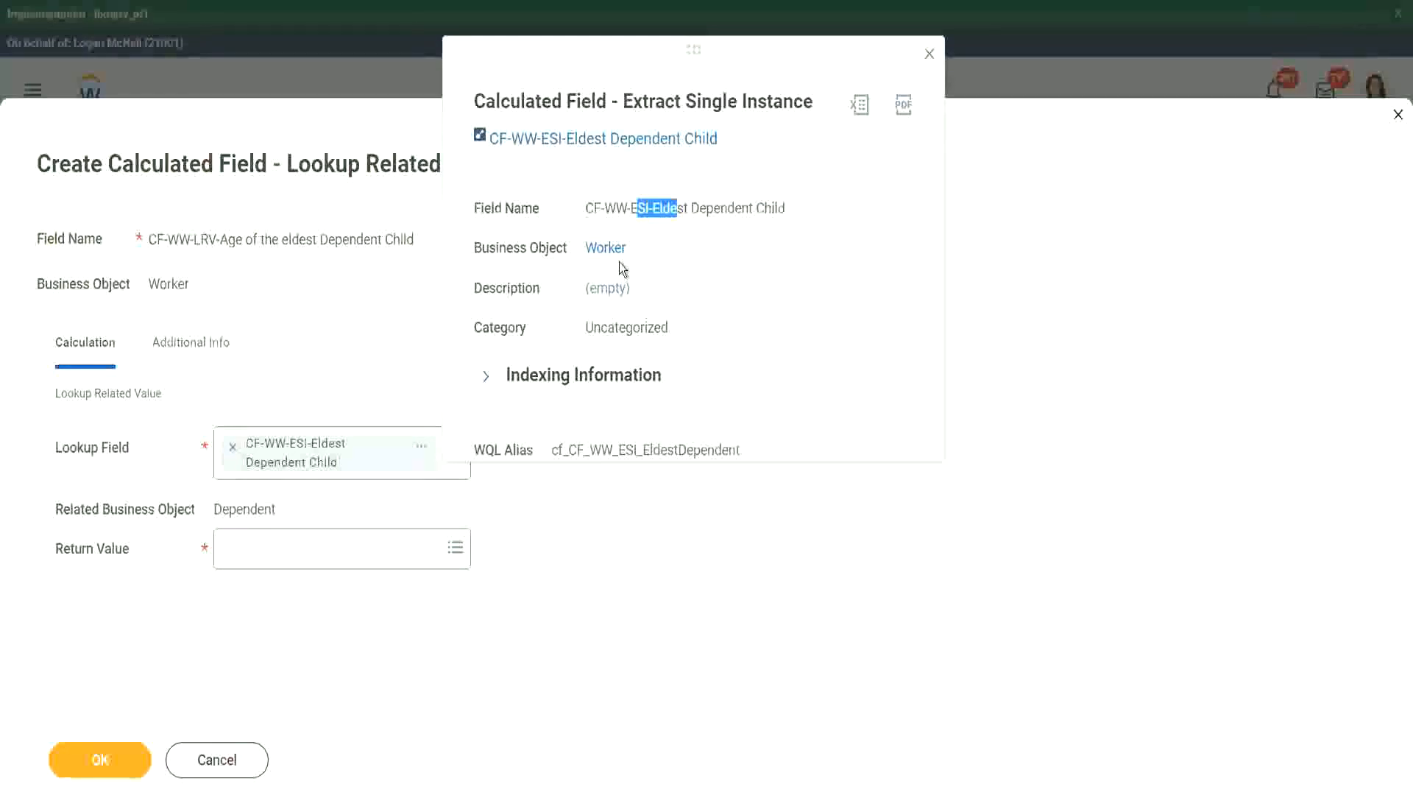
click(656, 245)
click(930, 55)
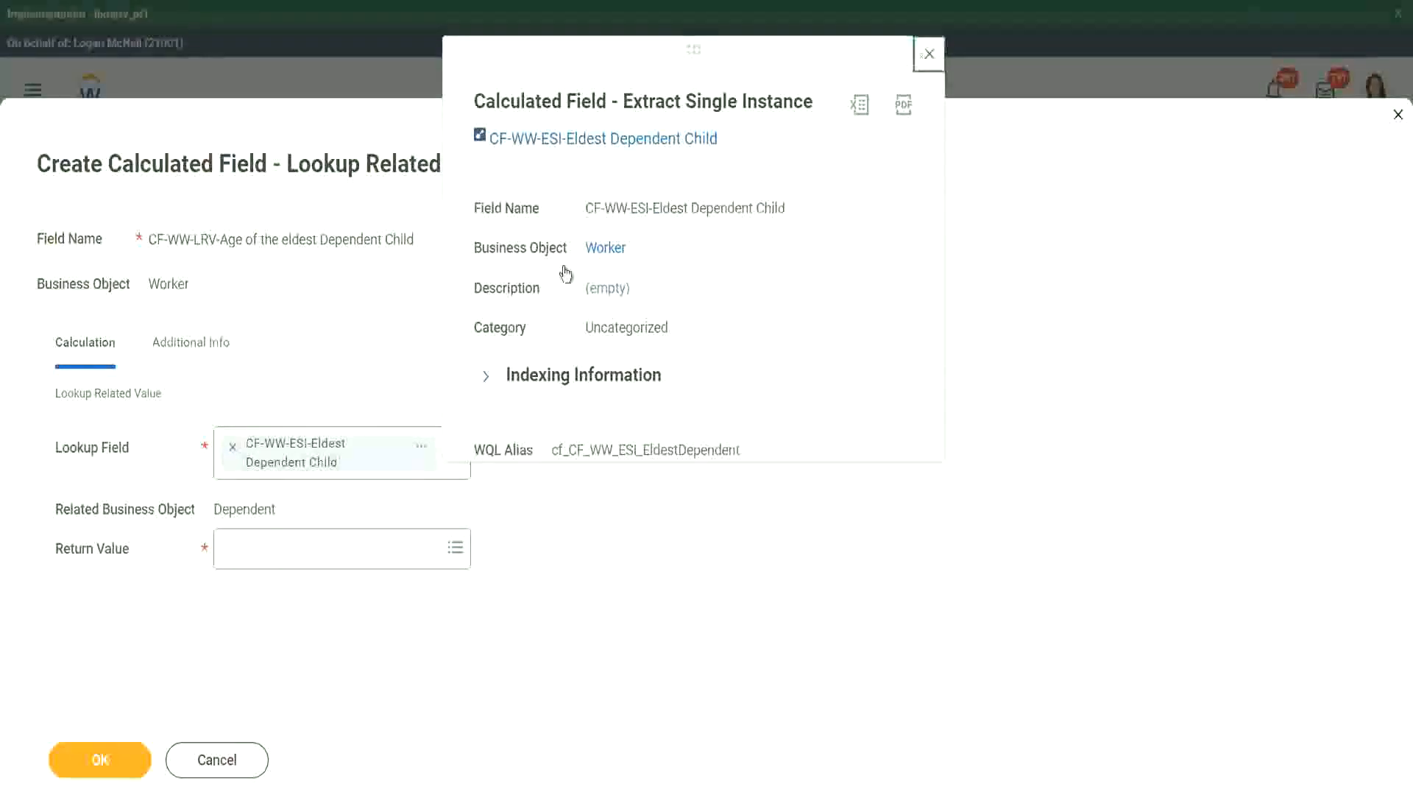
drag(213, 509, 279, 510)
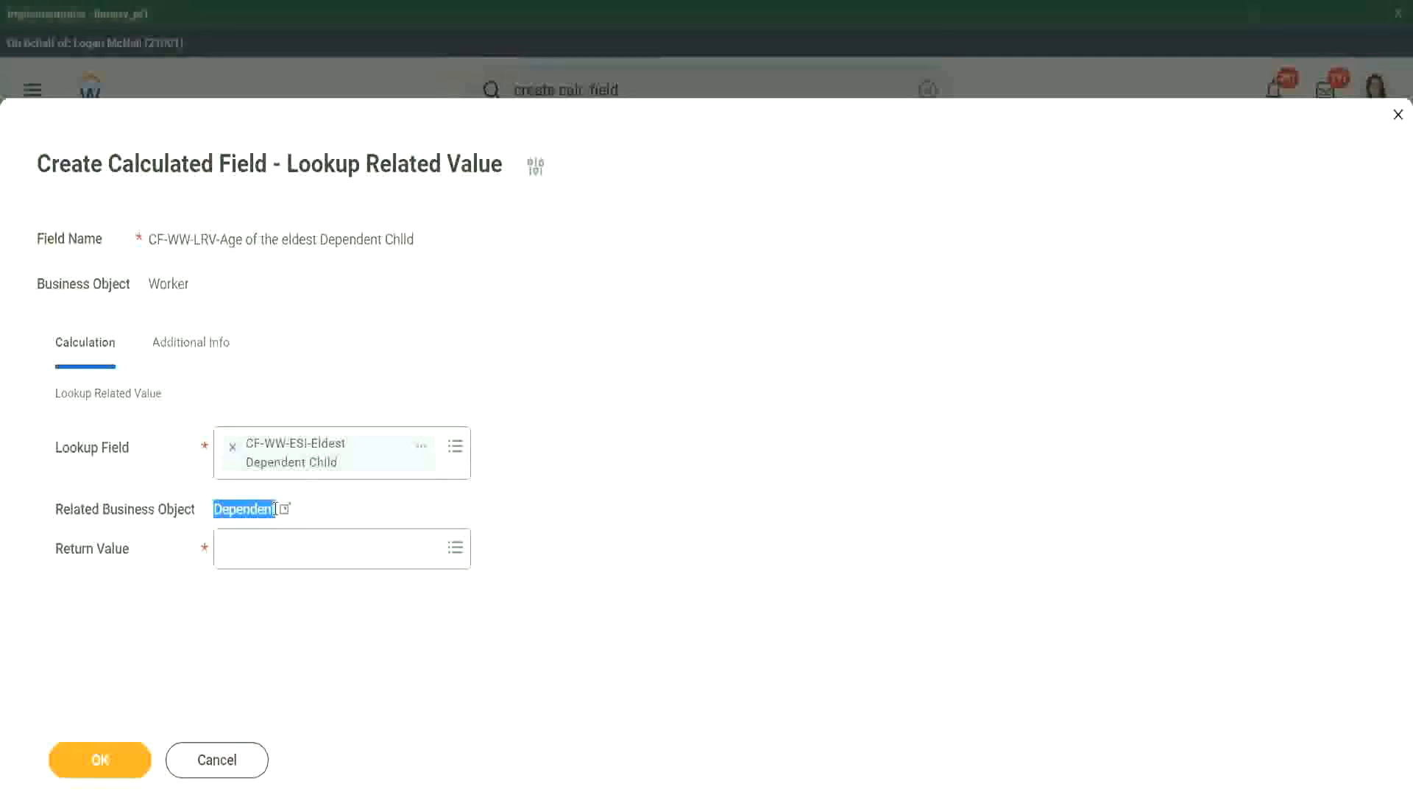
Step: Set the calculated field's return value to Age and check that field's description
click(249, 553)
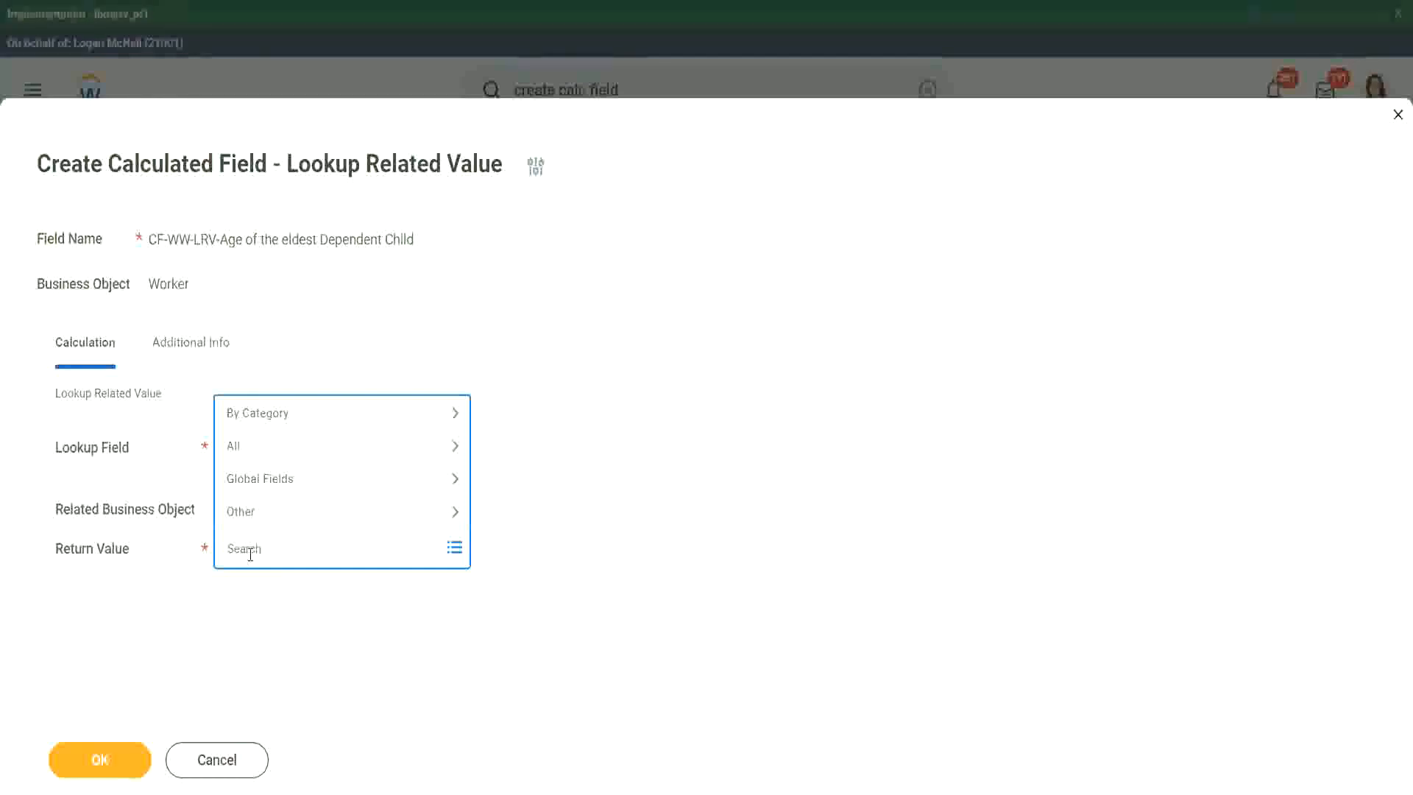
text(age)
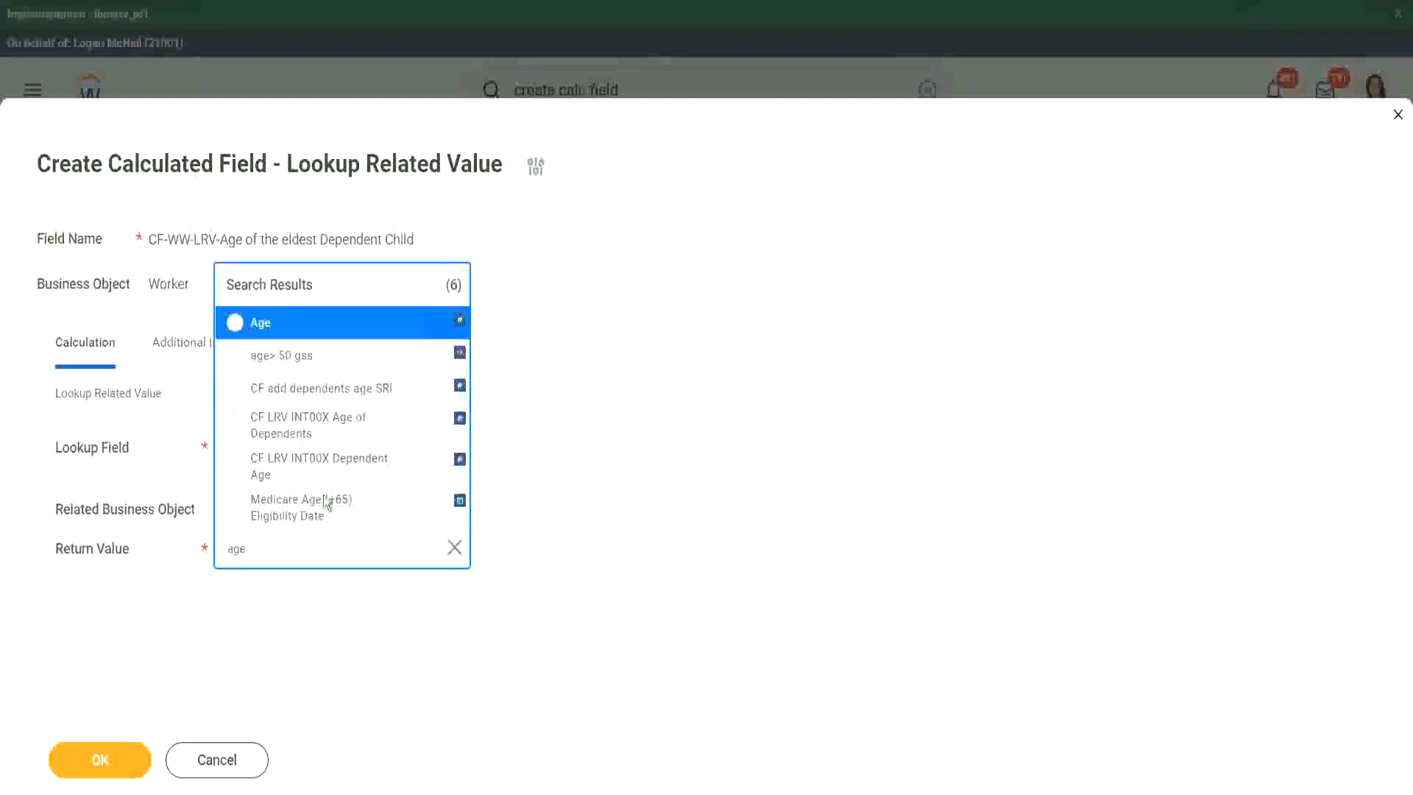
click(341, 330)
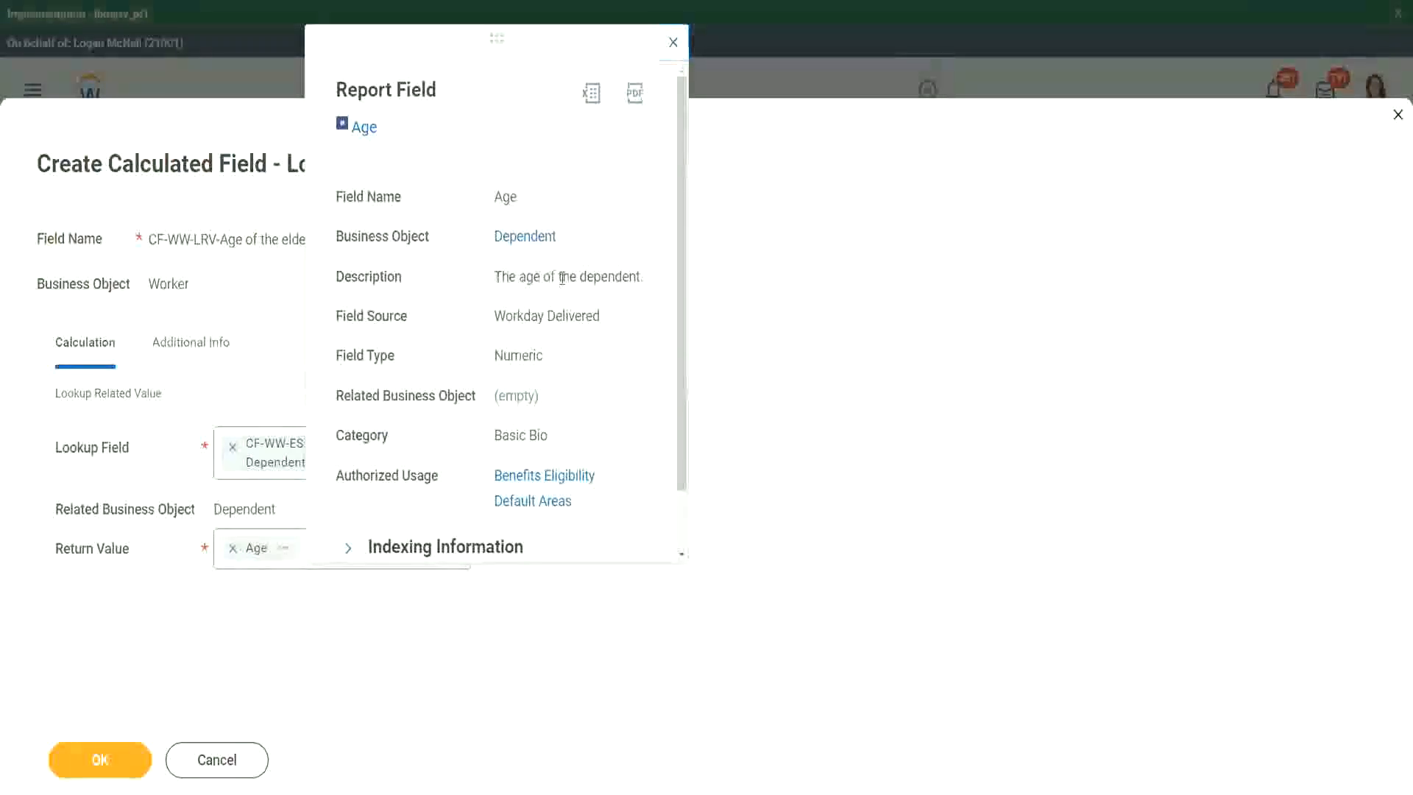
drag(494, 276, 641, 272)
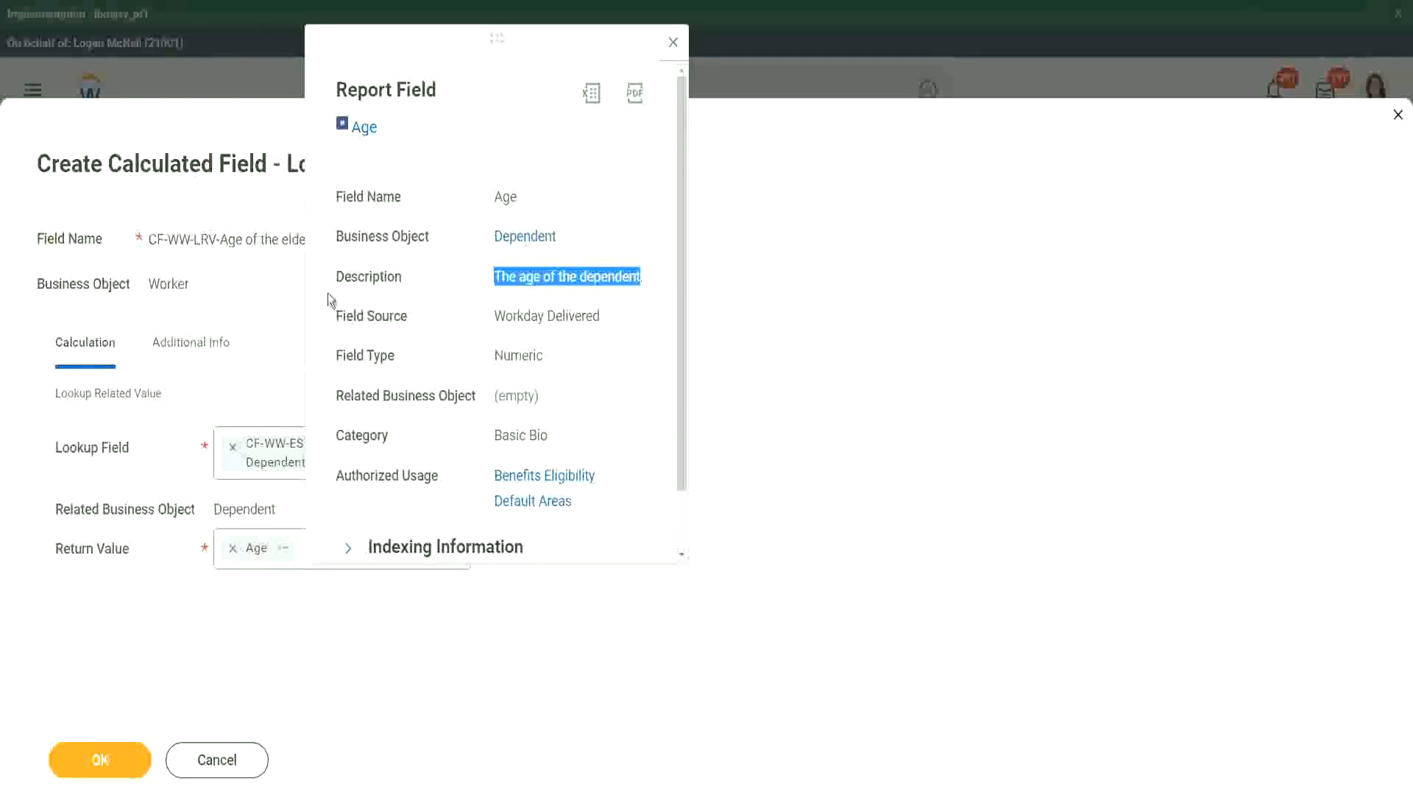
click(237, 315)
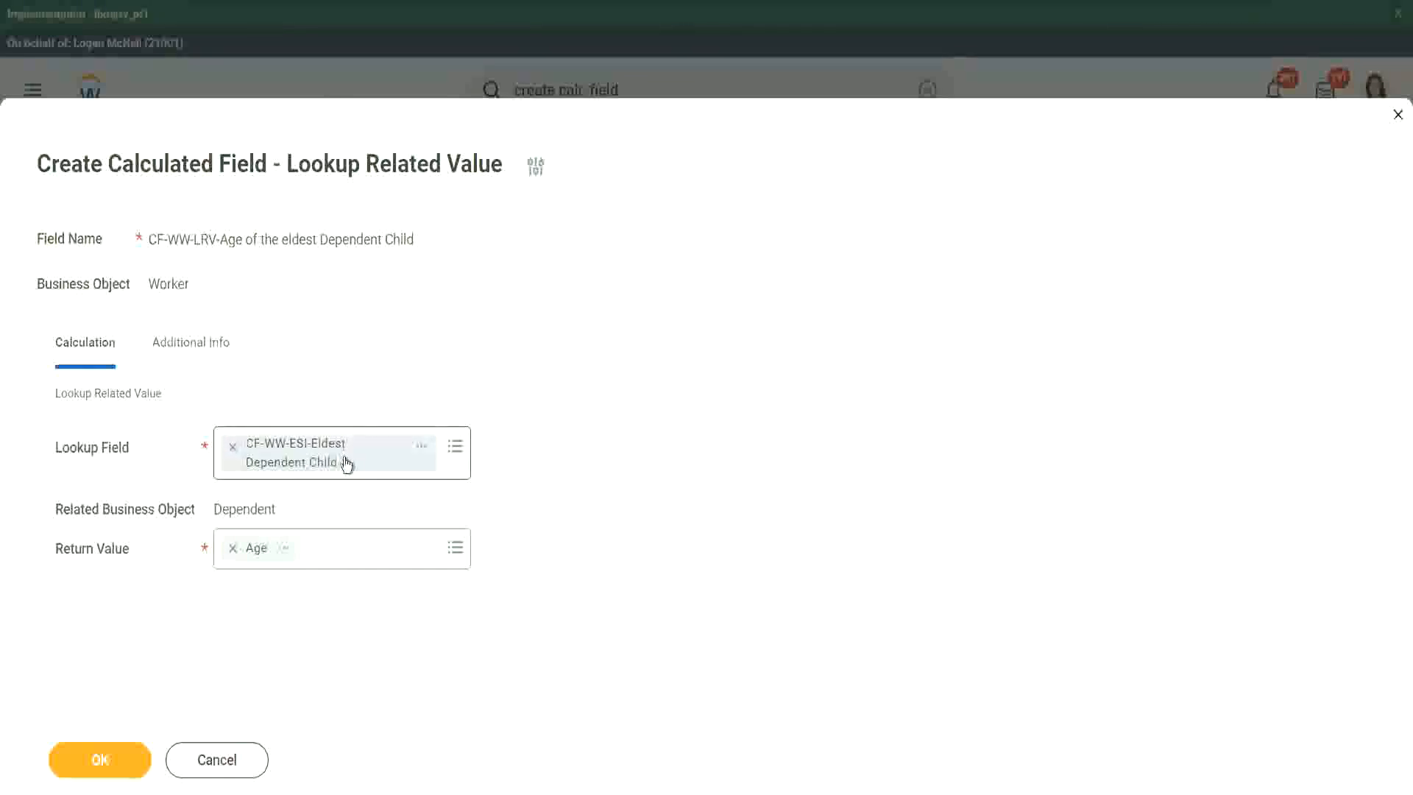
Step: Save the Lookup Related Value calculated field, then copy its name and finish the confirmation
click(112, 758)
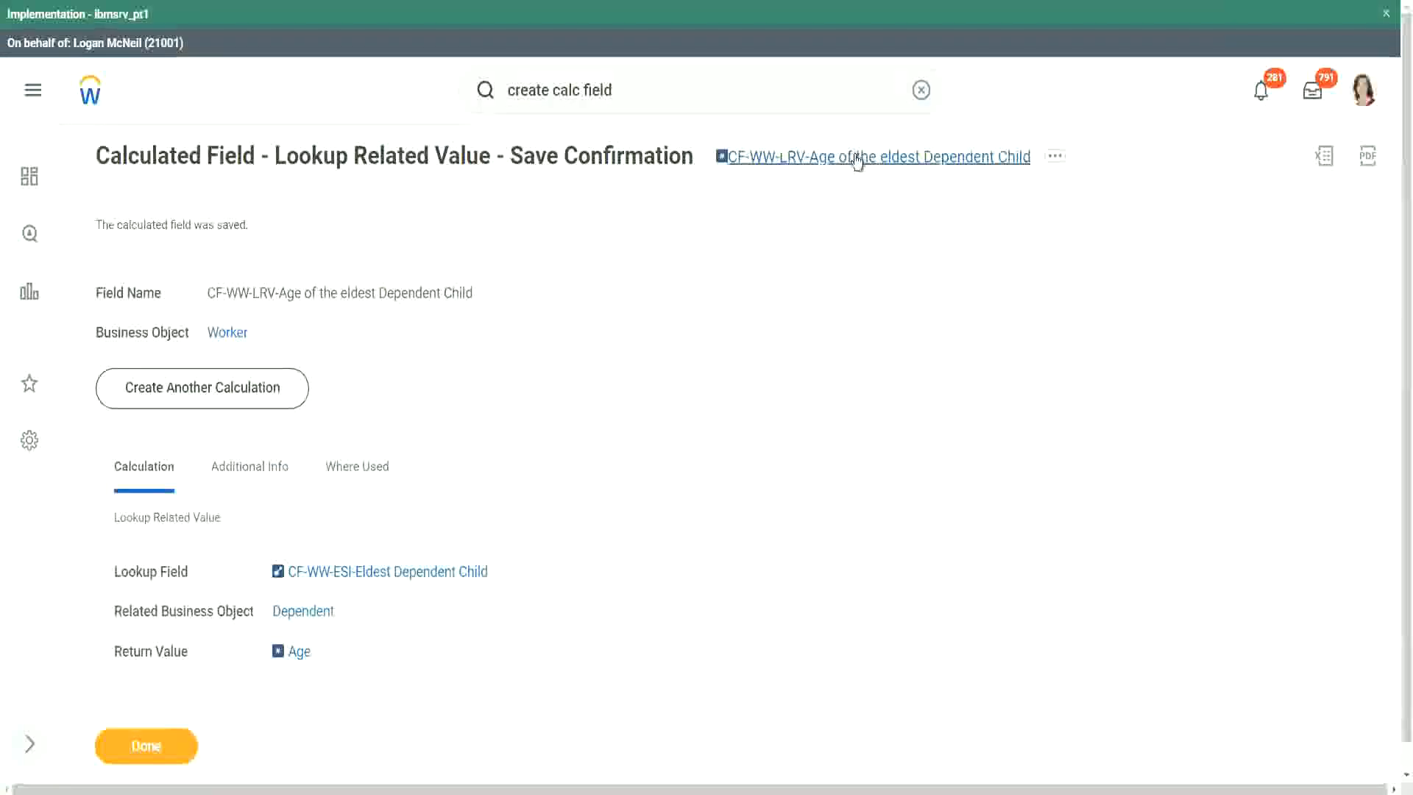
right_click(857, 159)
click(887, 239)
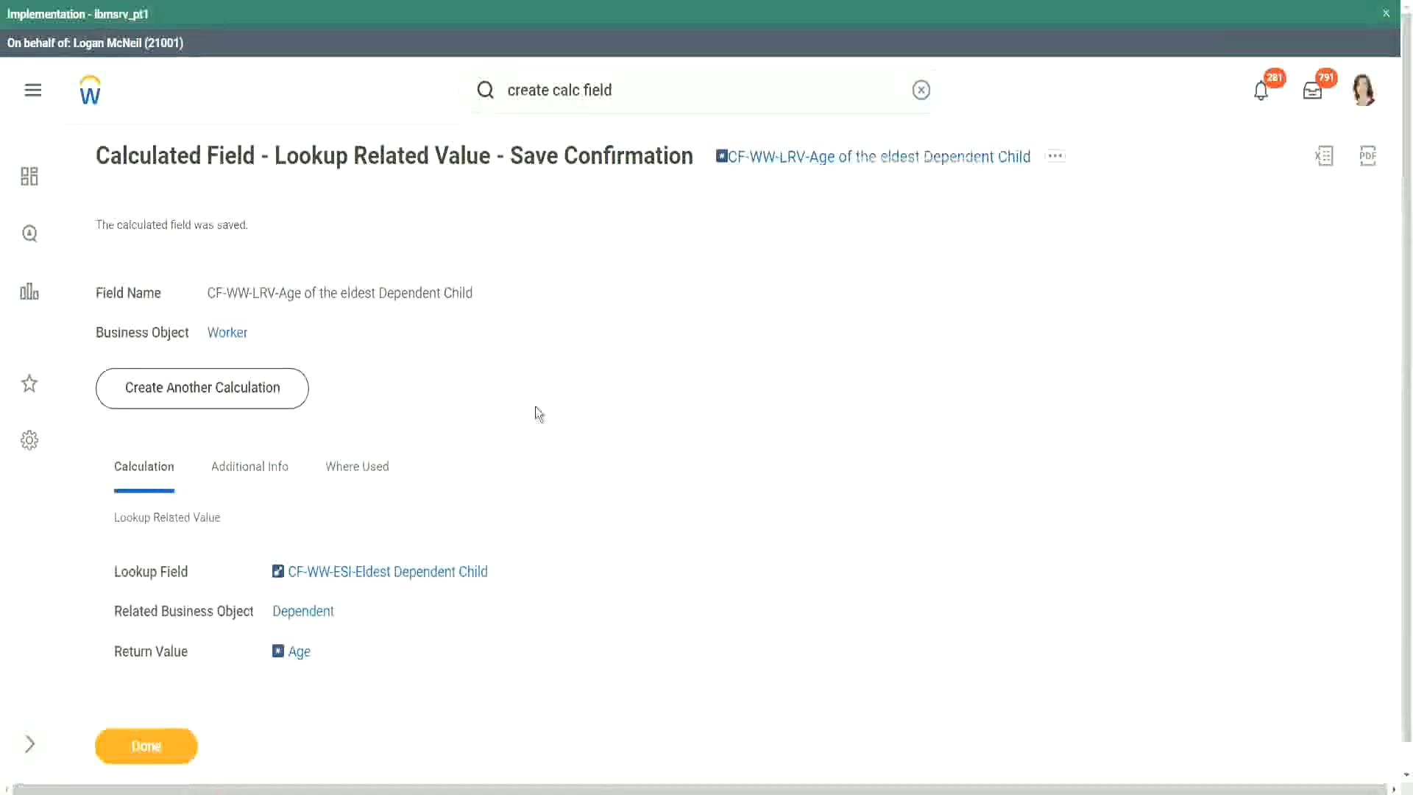
click(148, 745)
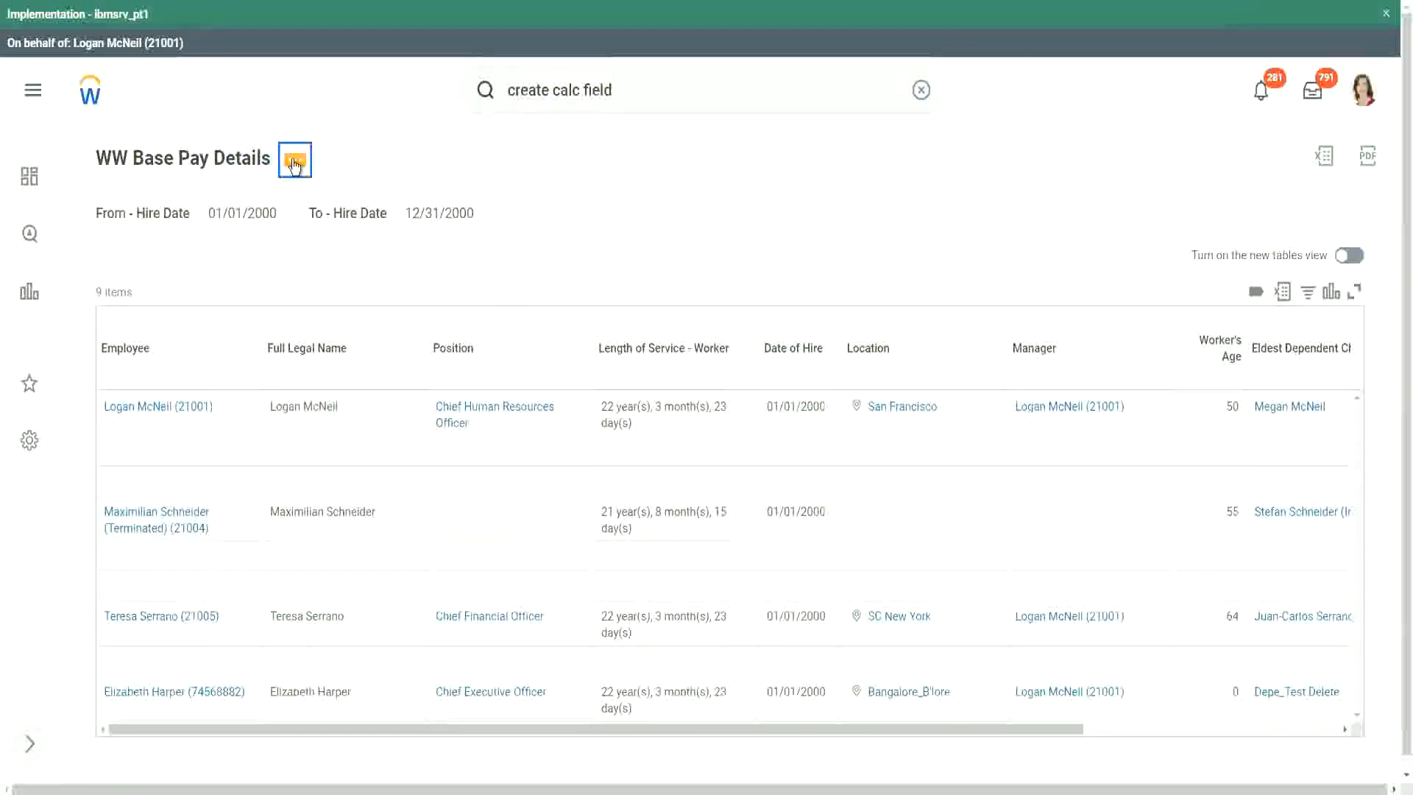
Step: Edit the WW Base Pay Details report, adding a Worker column below Eldest Dependent Child with the field CF-WW-LRV-Age of the eldest Dependent Child
click(294, 165)
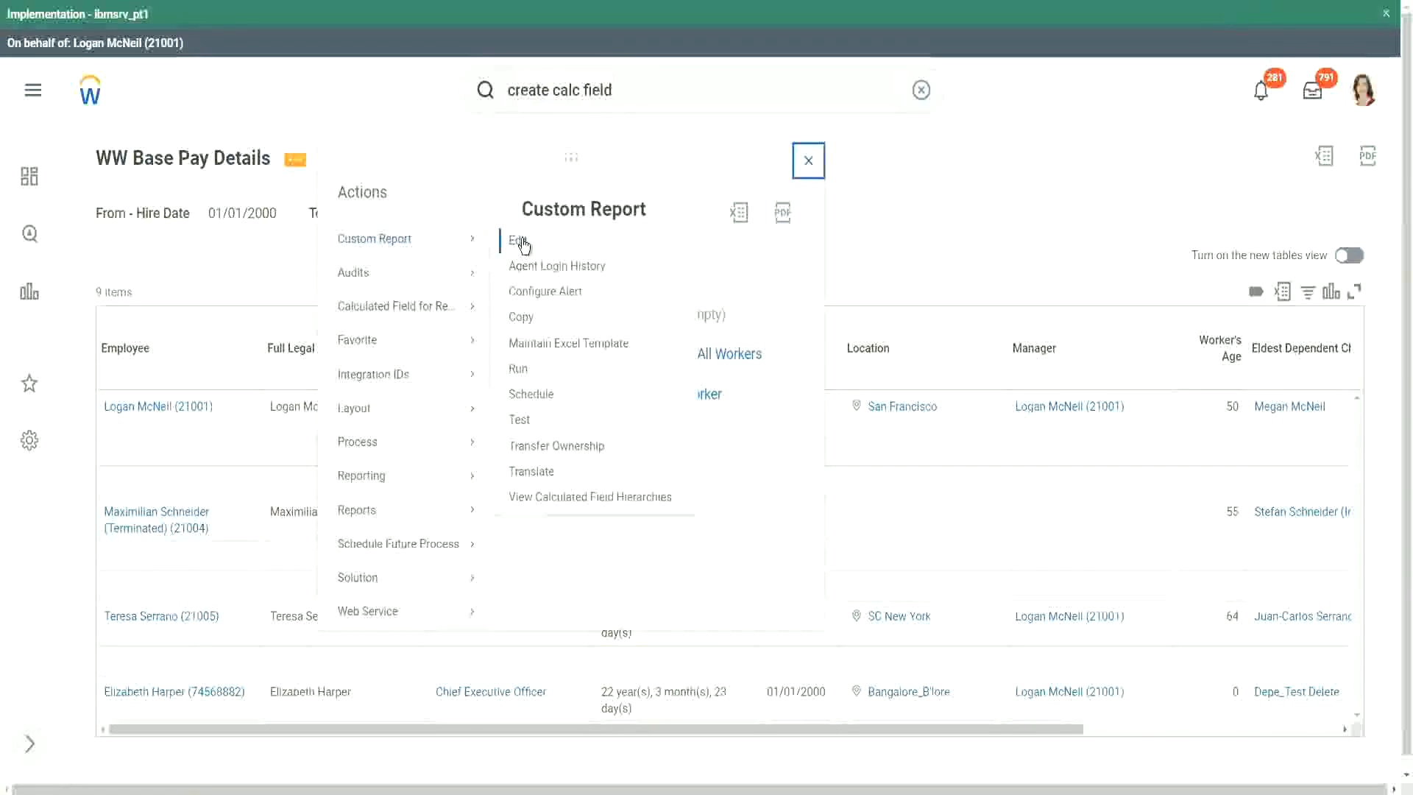
click(518, 241)
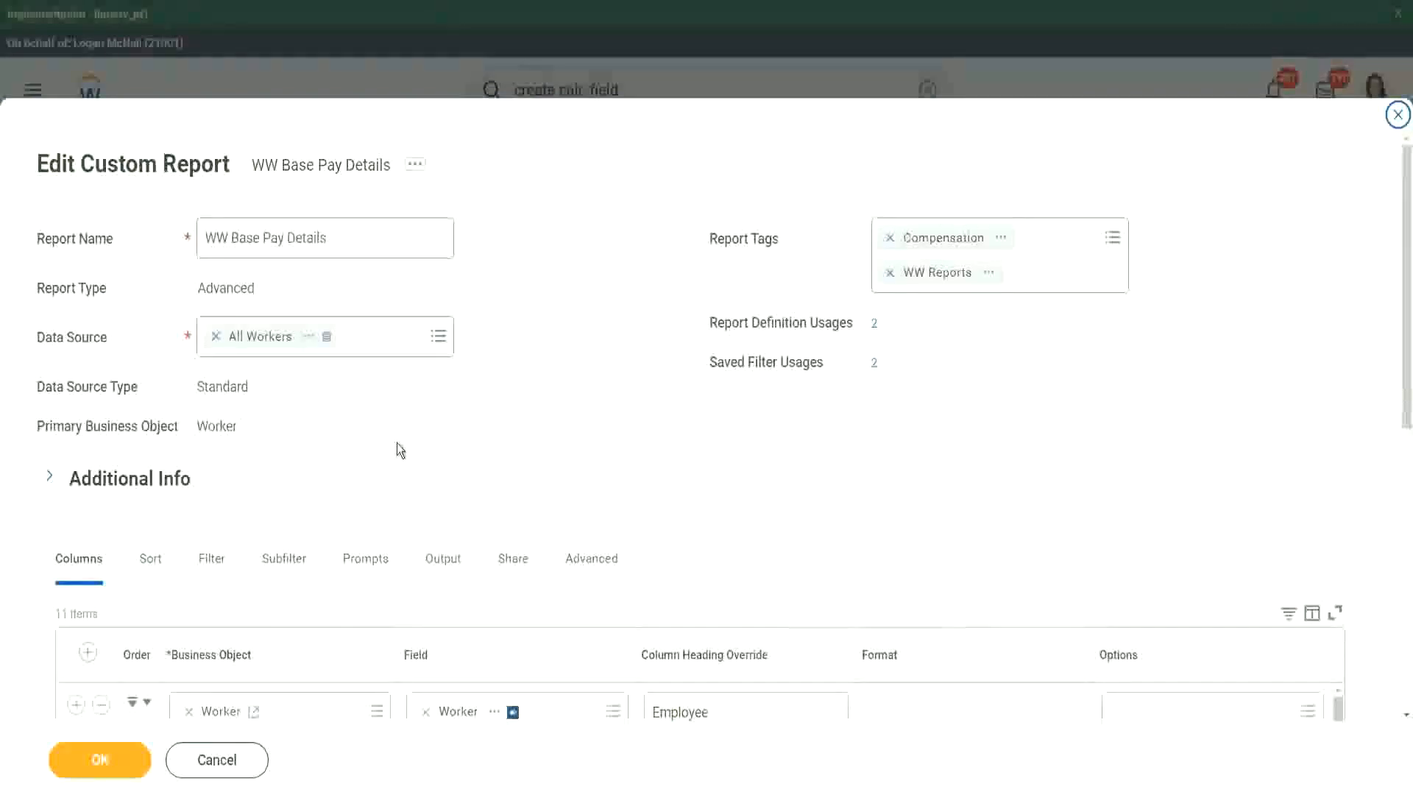
scroll(396, 443, down, 8)
scroll(392, 383, down, 3)
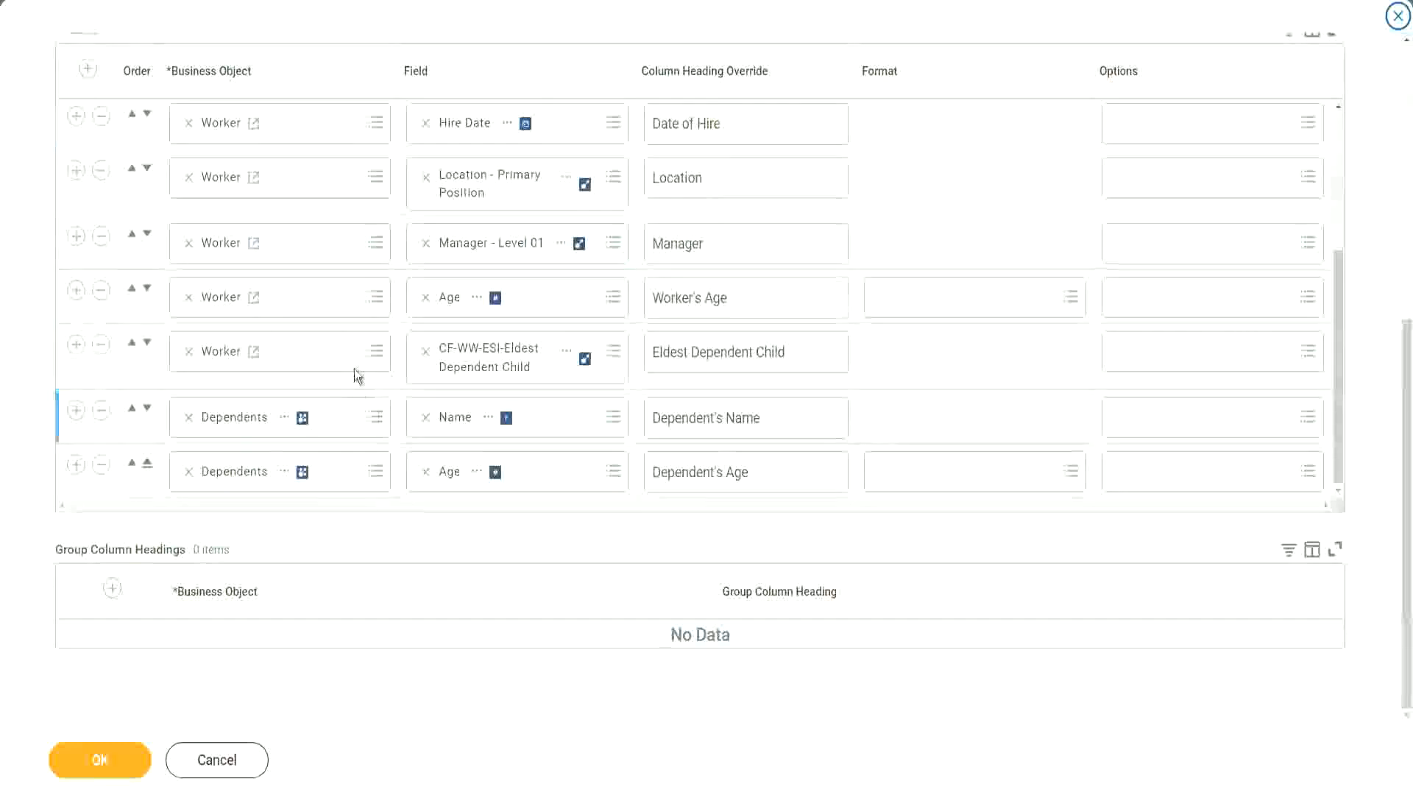
click(77, 345)
click(464, 428)
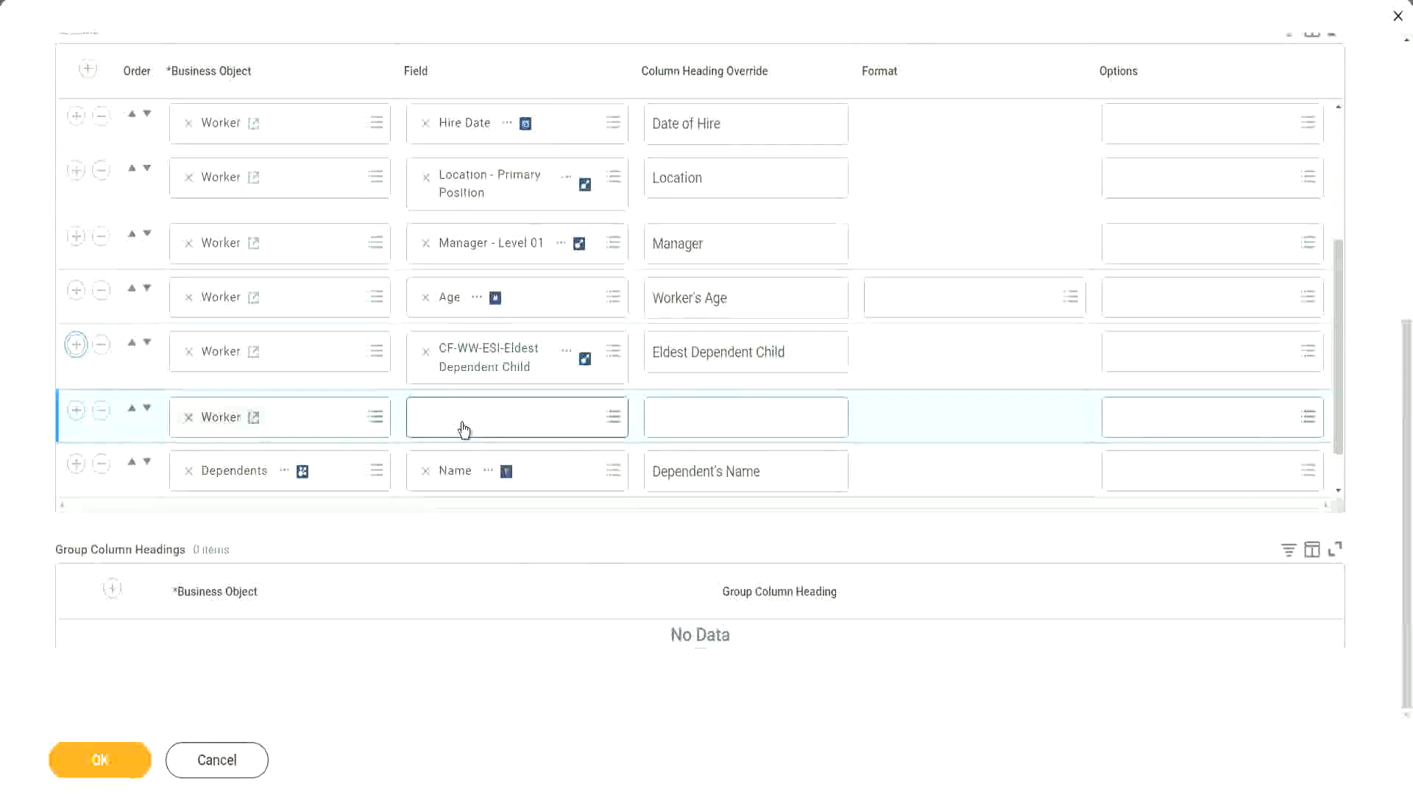
click(463, 427)
key(ctrl+v)
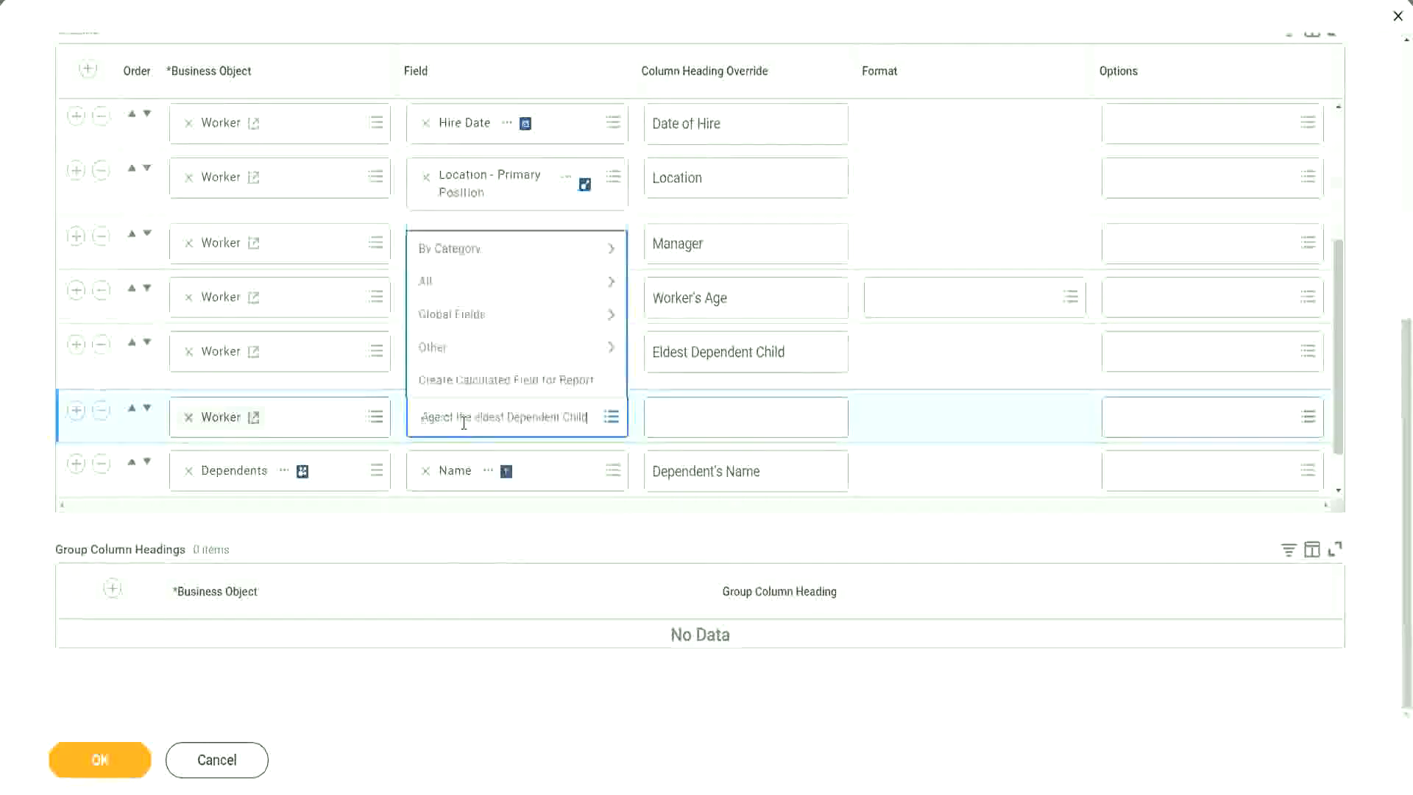
key(Return)
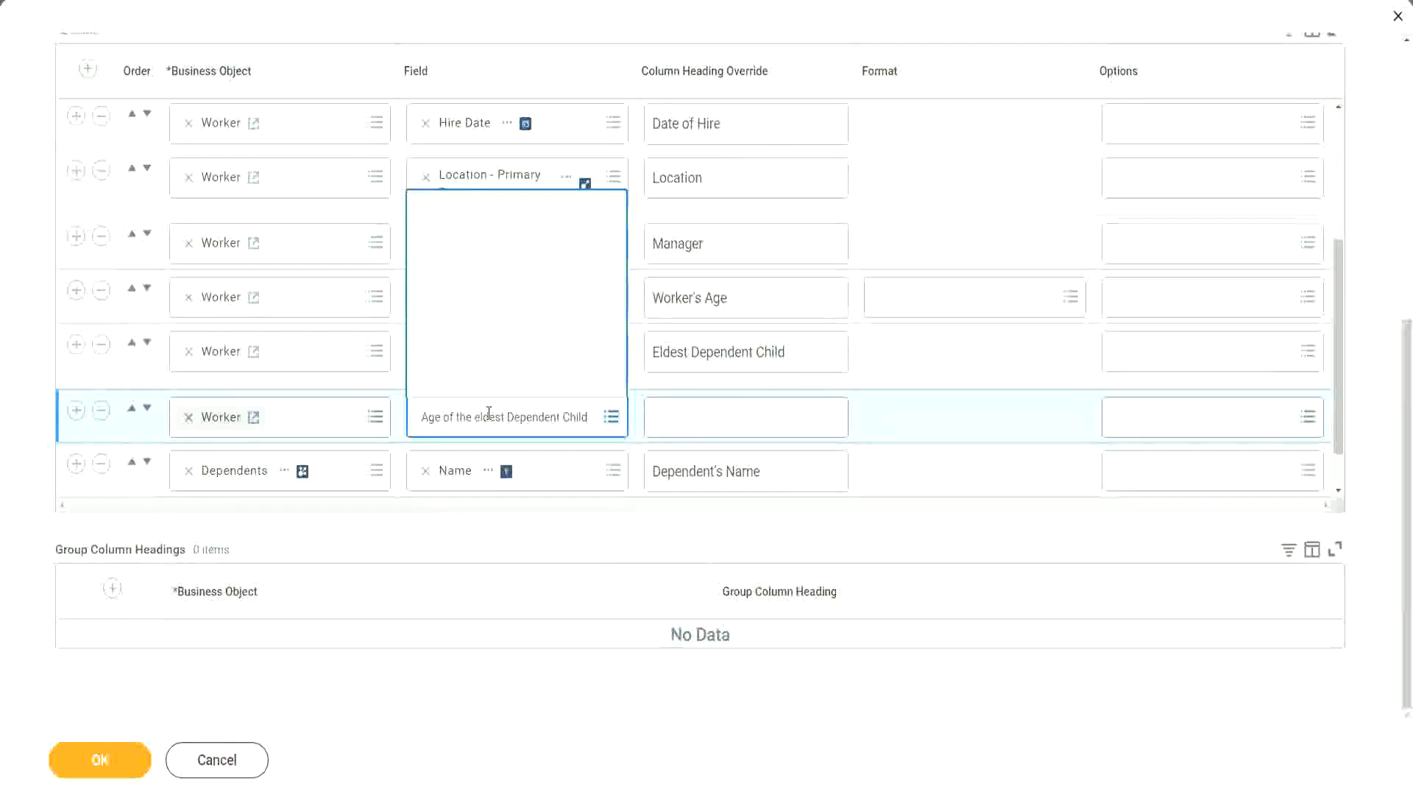
Step: Override the new column's heading with "Age of the Eldest Dependent Child" and save the report definition
click(712, 408)
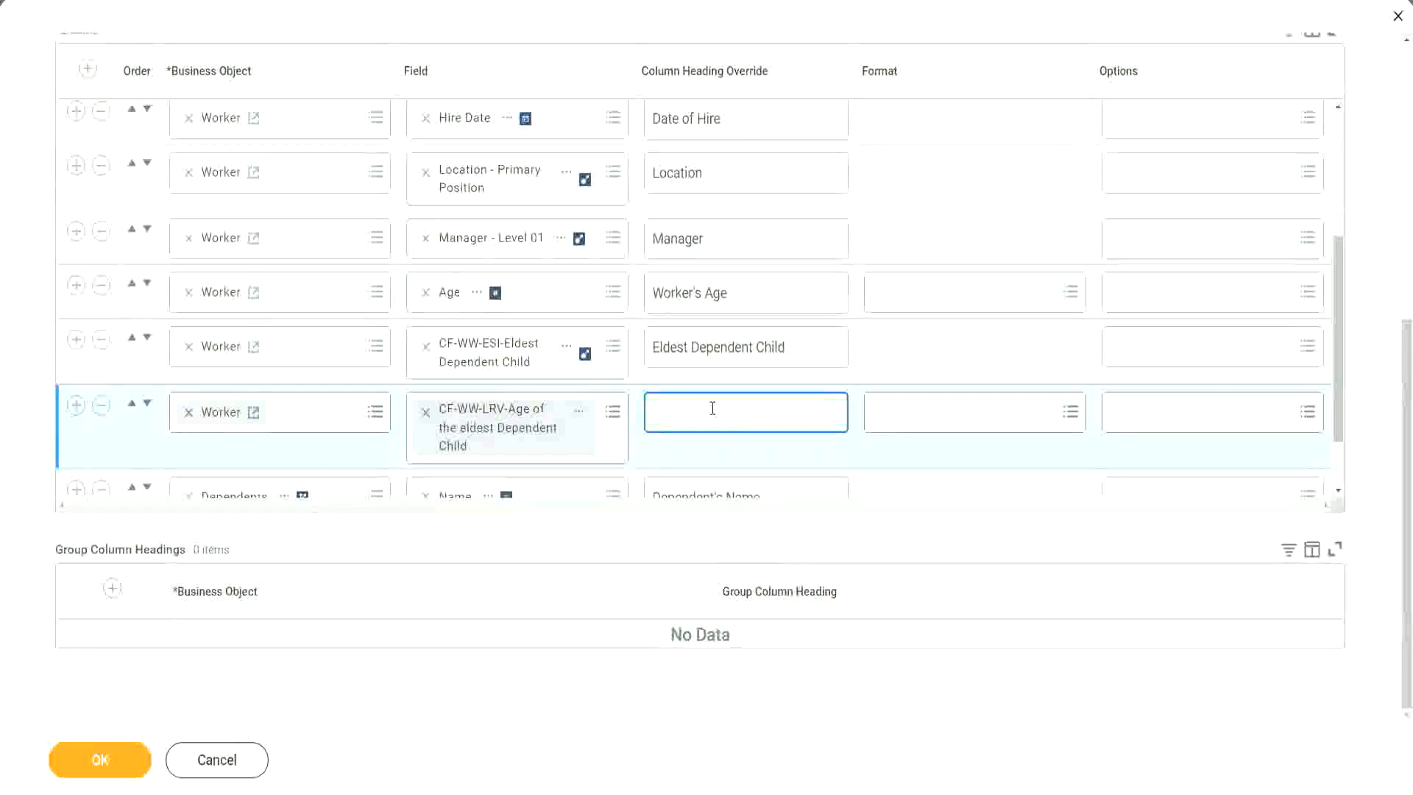
text(Age of the E)
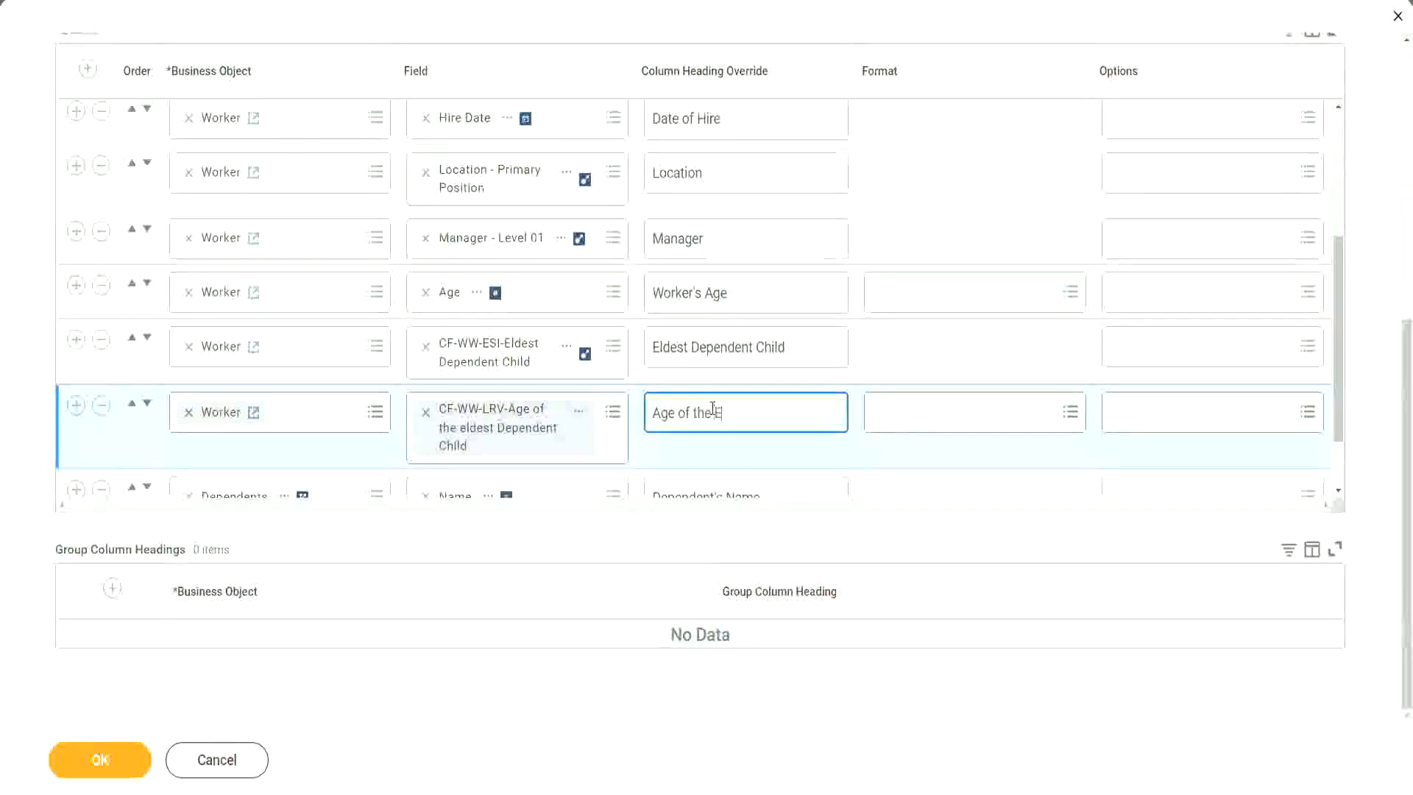
text(ldest De)
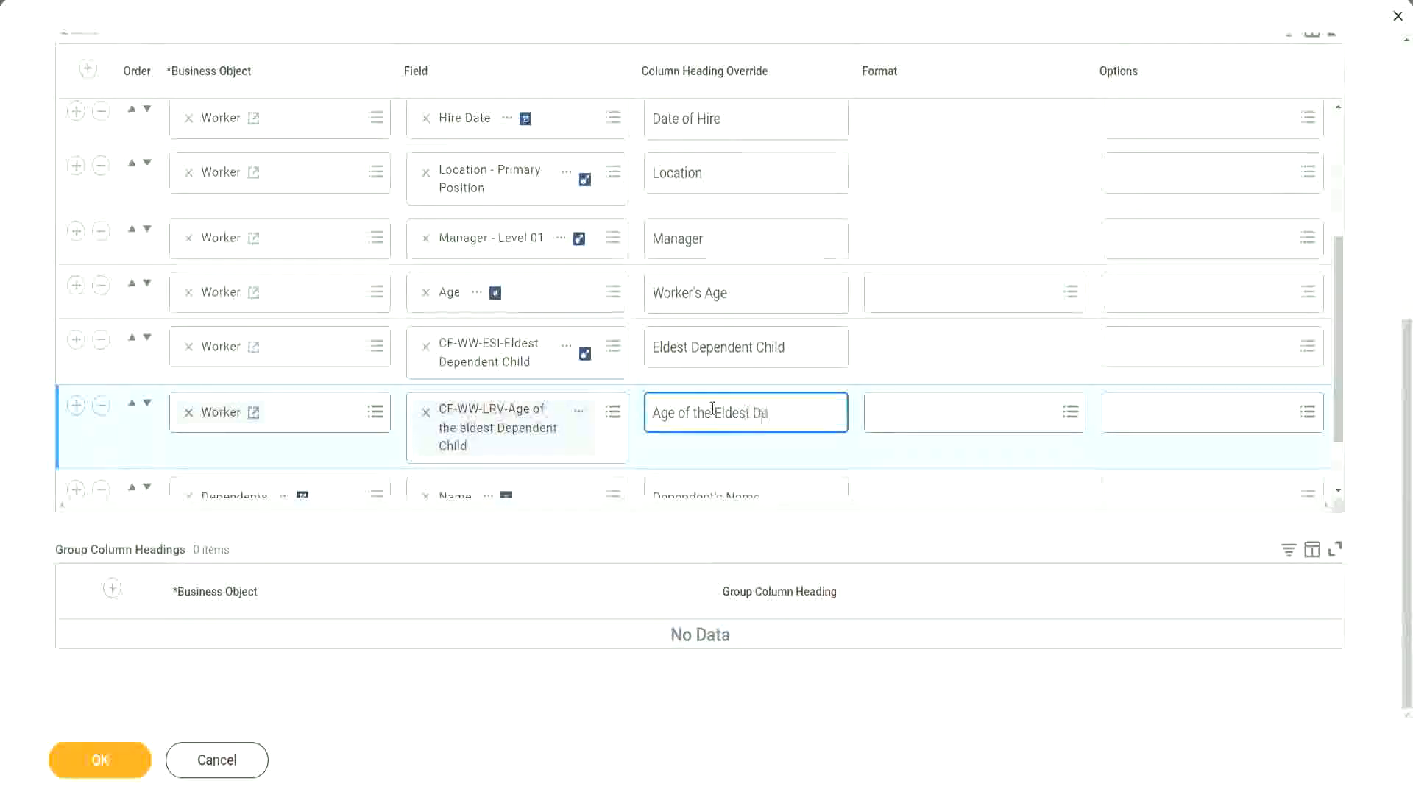
text(pendent Child)
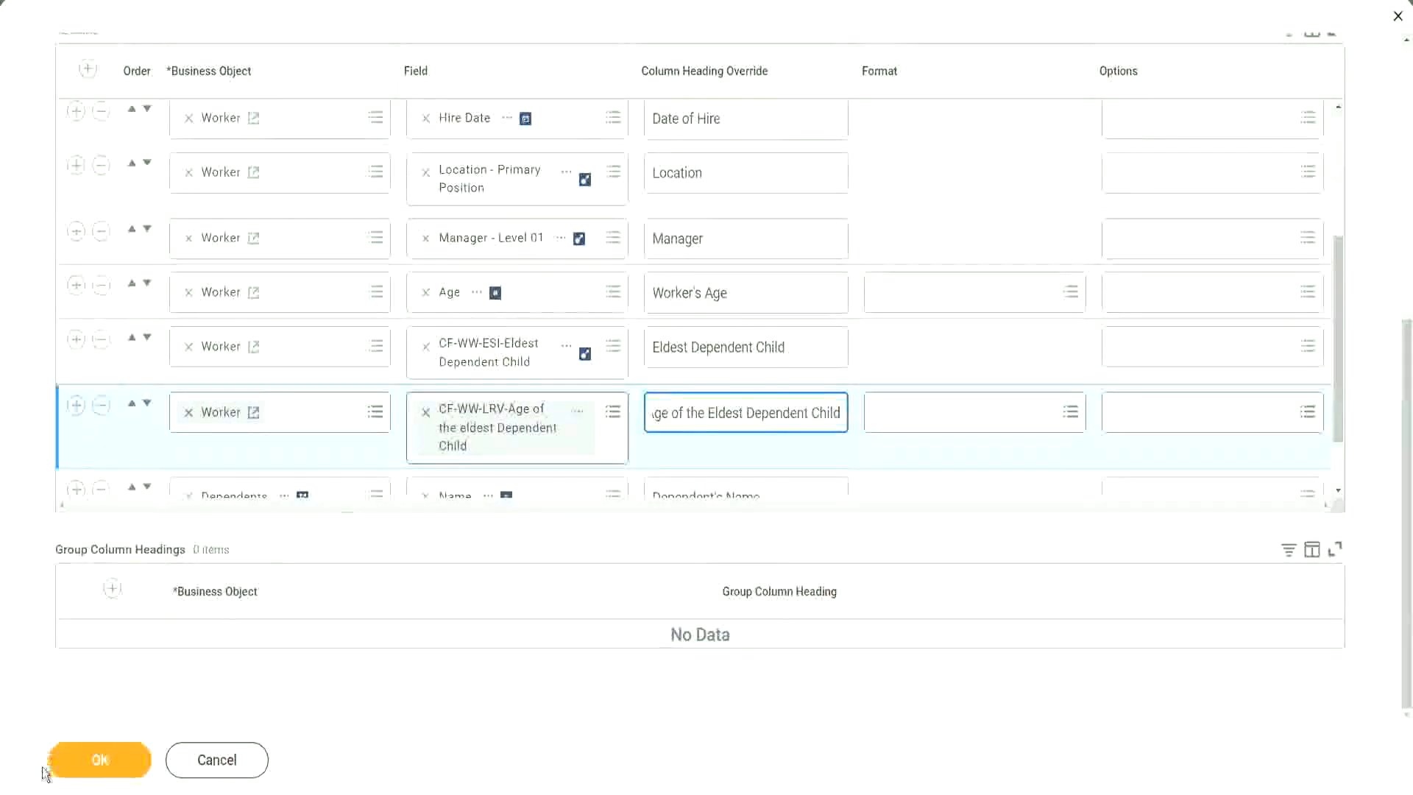
click(85, 770)
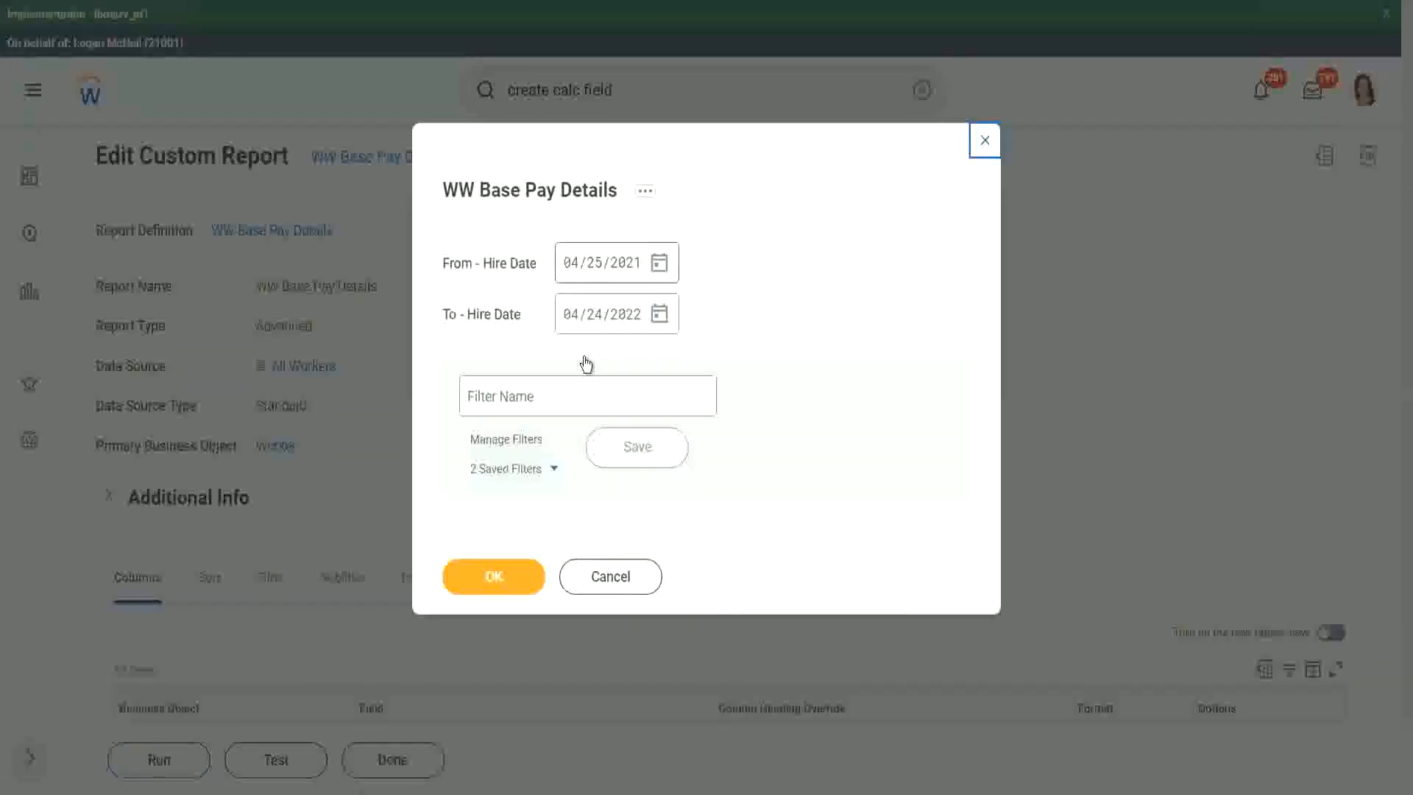
Step: Set the report's hire date prompts to run from 01/01/2000 to 12/31/2000
text(01/01/20)
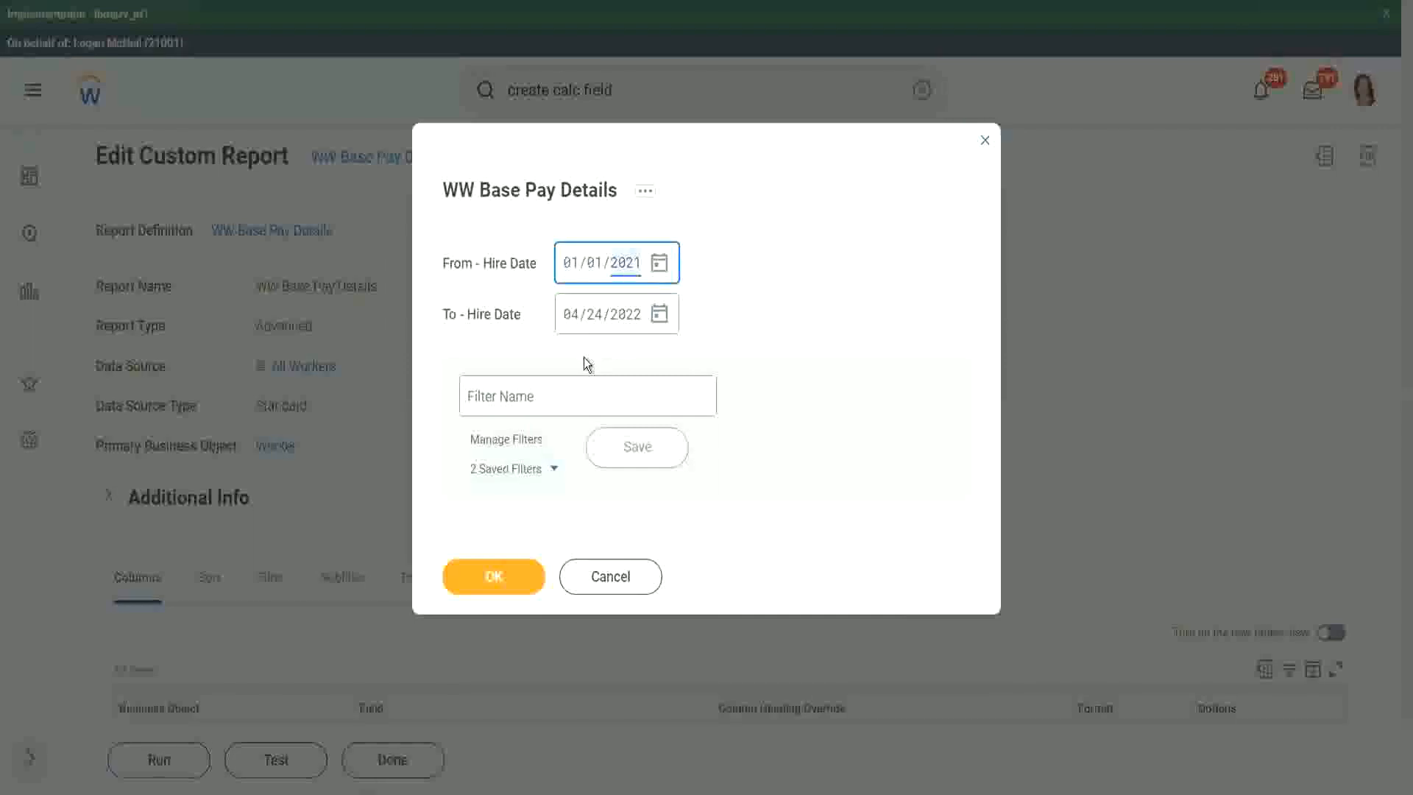
text(00)
key(Tab)
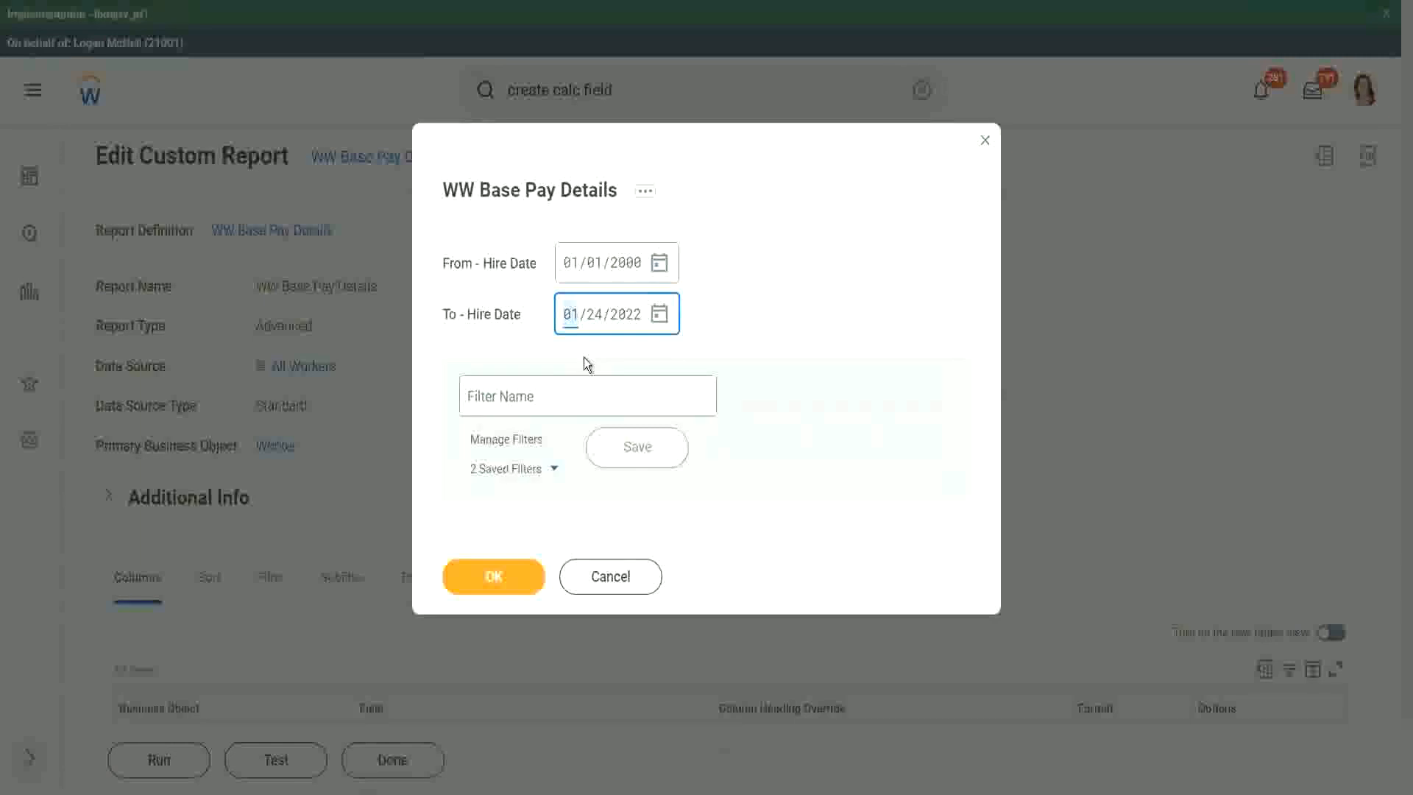
text(12/31/2)
text(000)
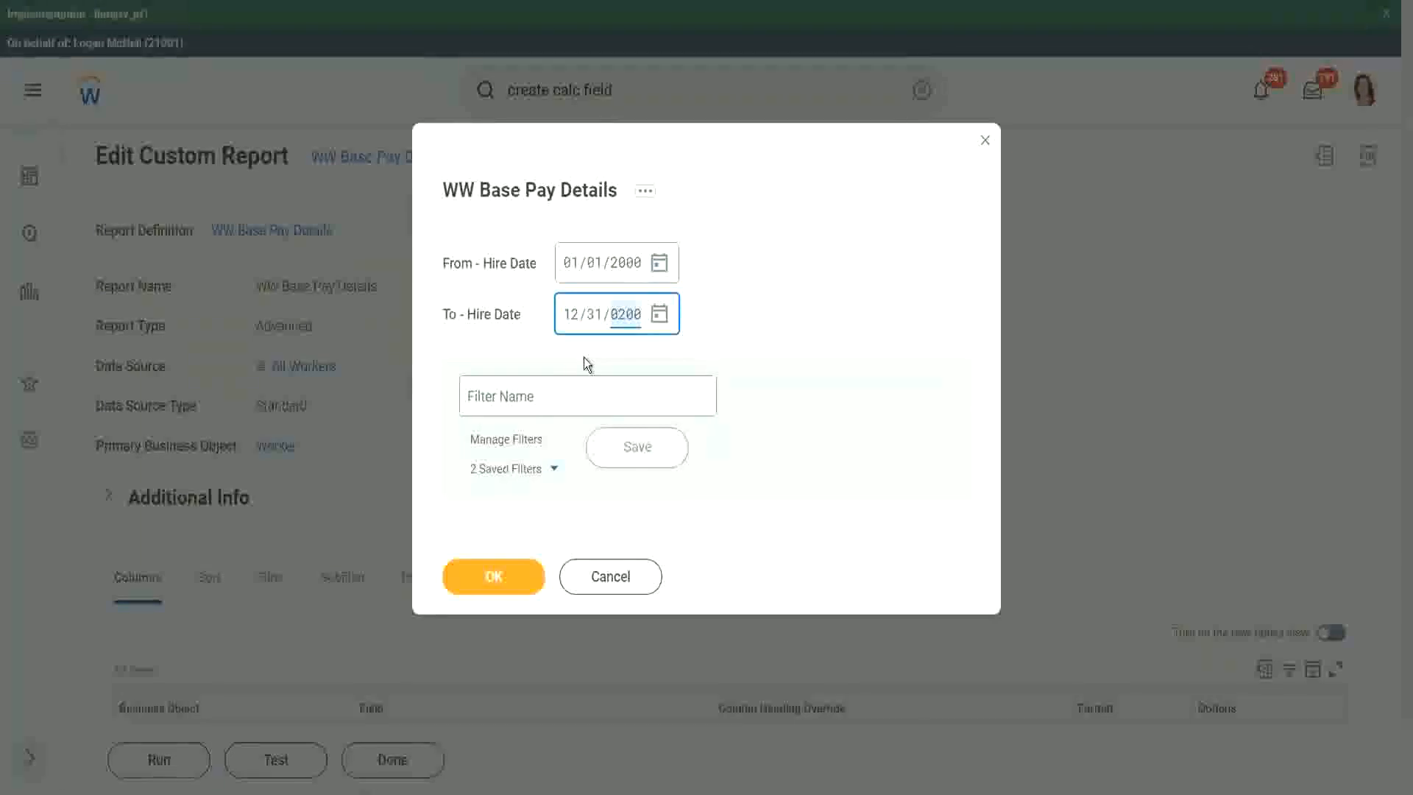
Step: Save the prompt values as a filter named 2000 and run the report
click(543, 395)
text(2000)
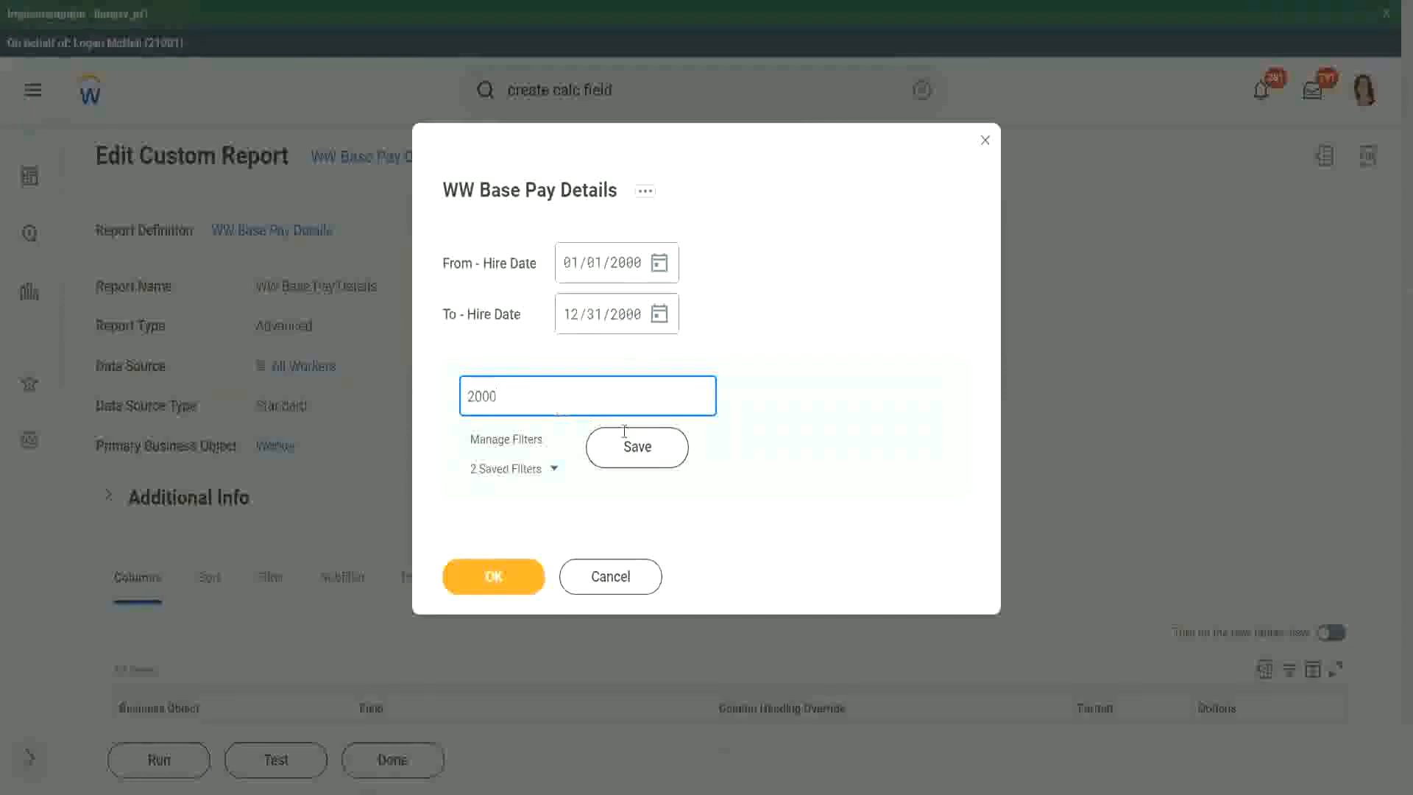
click(633, 446)
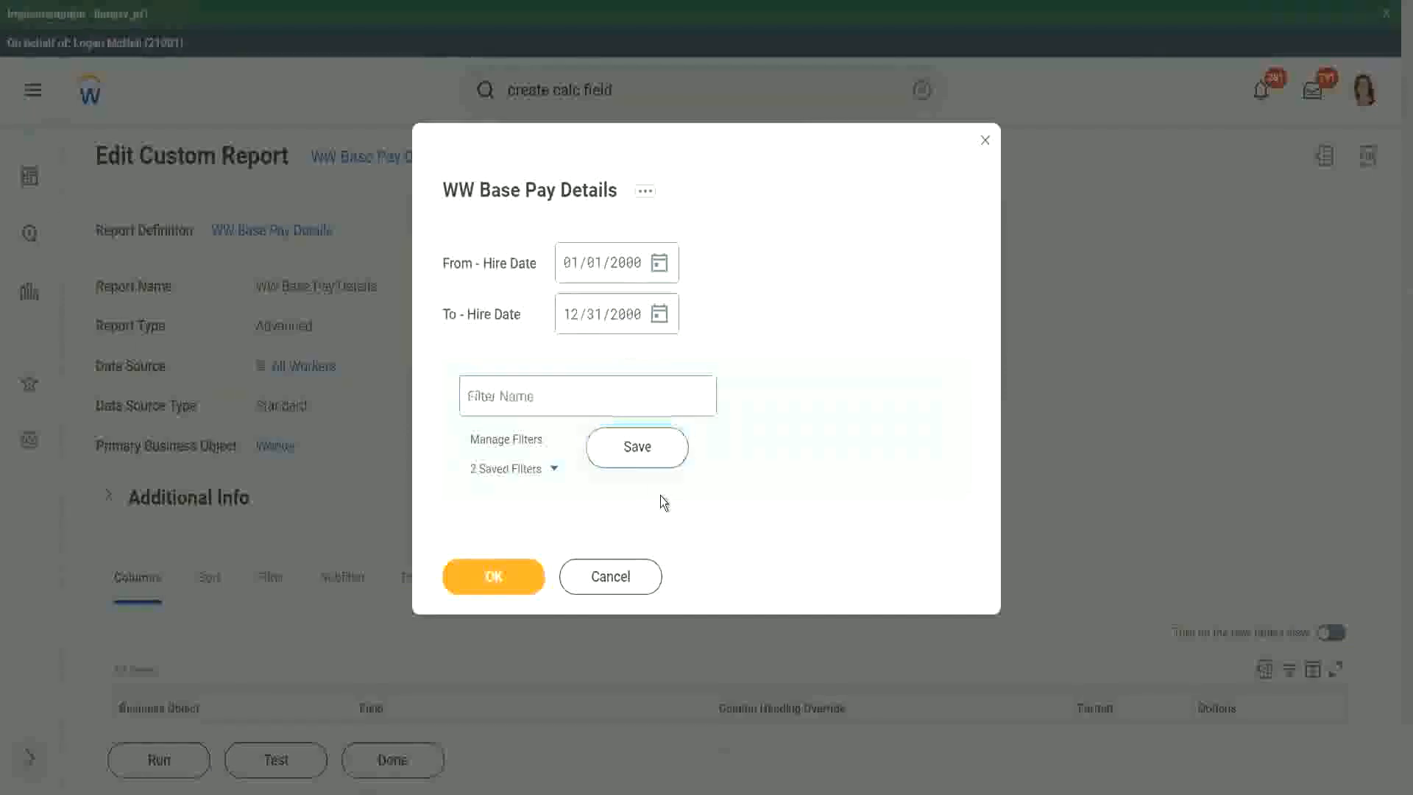
click(487, 580)
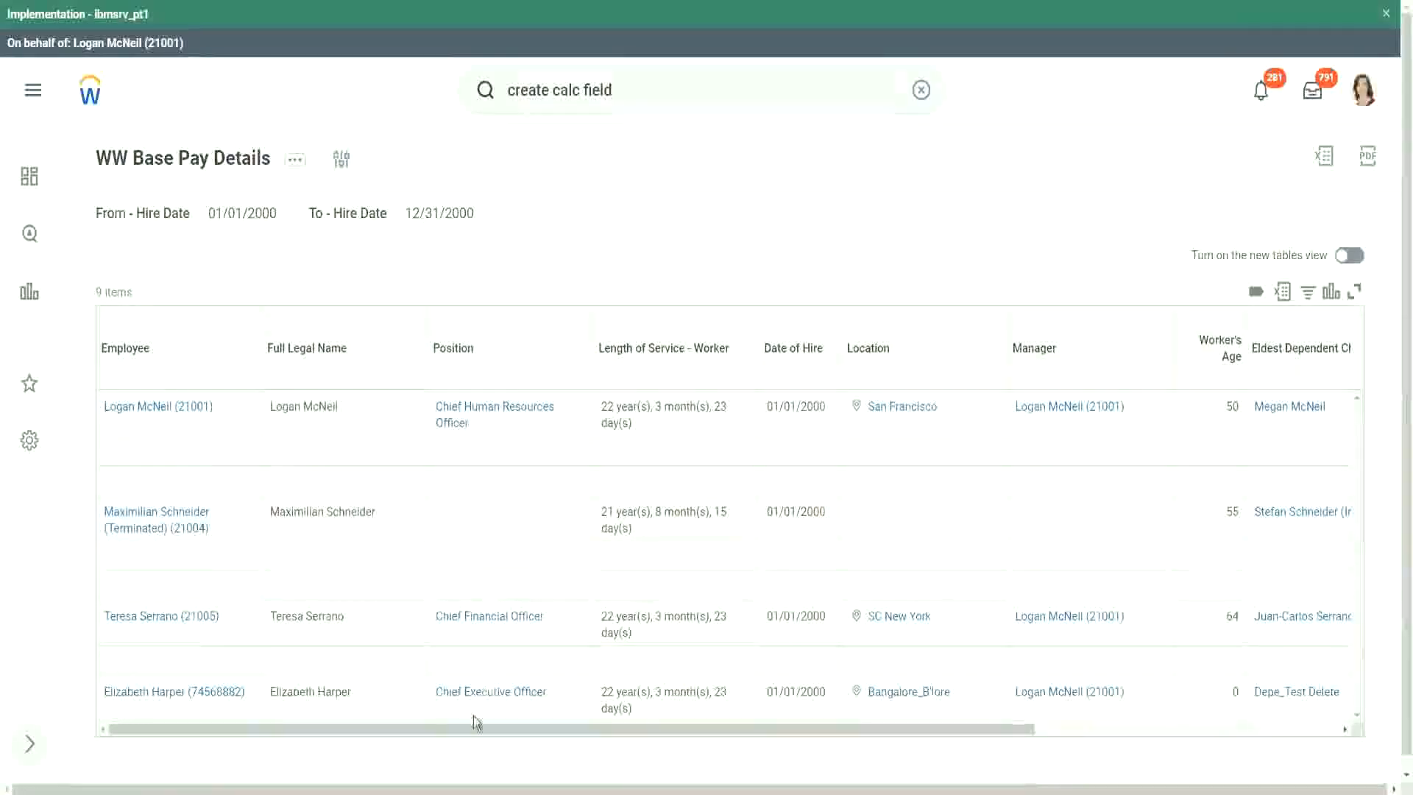
Step: Compare the first worker's Age of the Eldest Dependent Child value with the matching dependent's age in the report output
drag(466, 728, 807, 763)
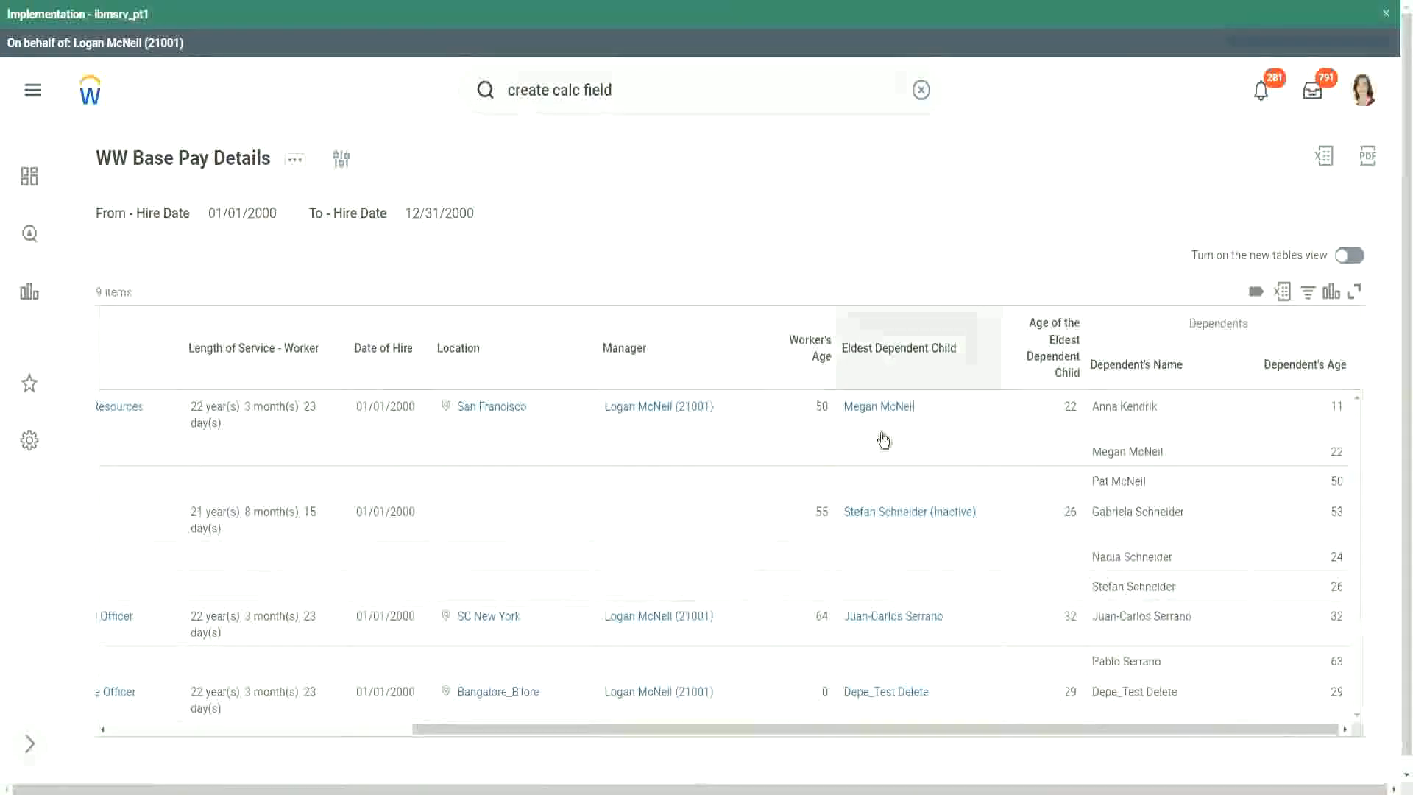
double_click(1068, 406)
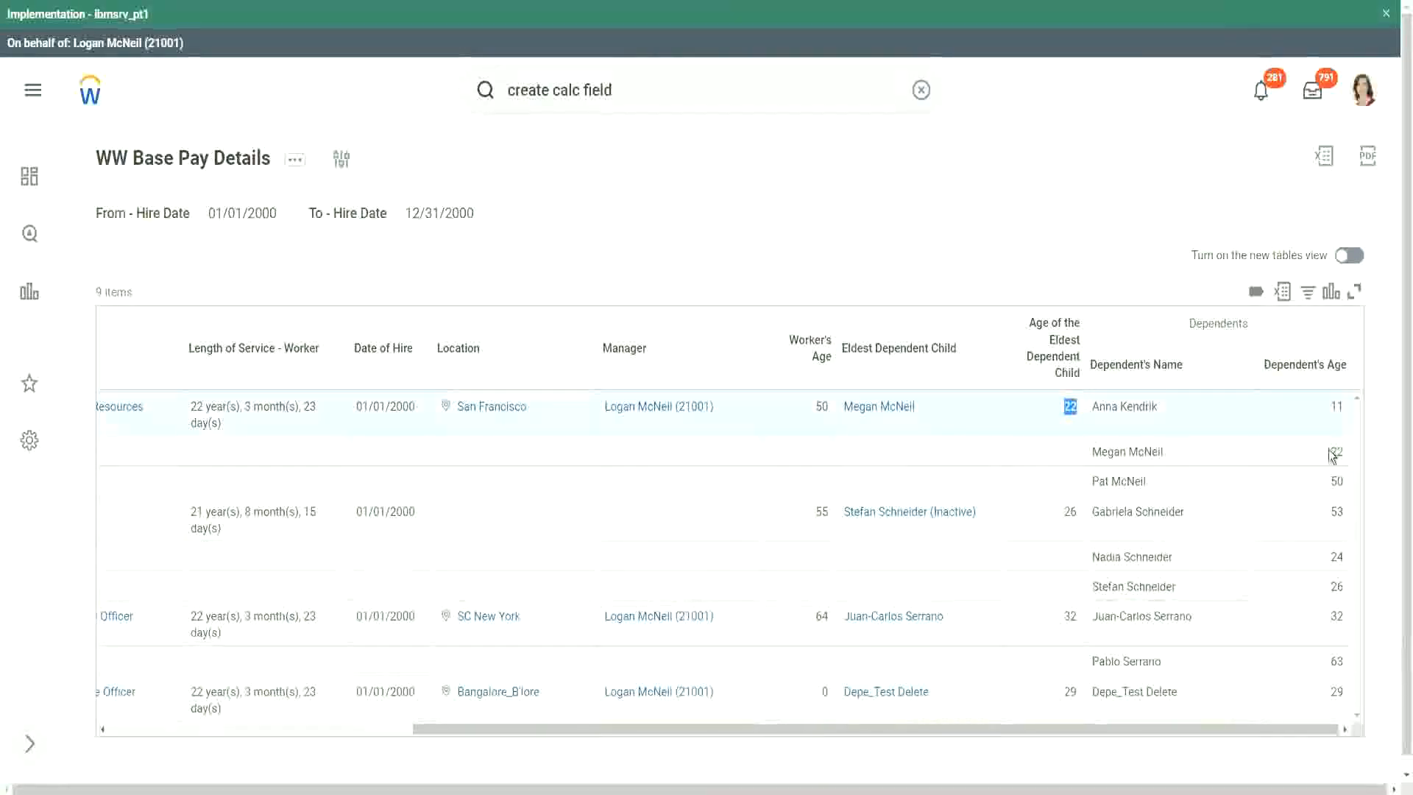
double_click(1335, 452)
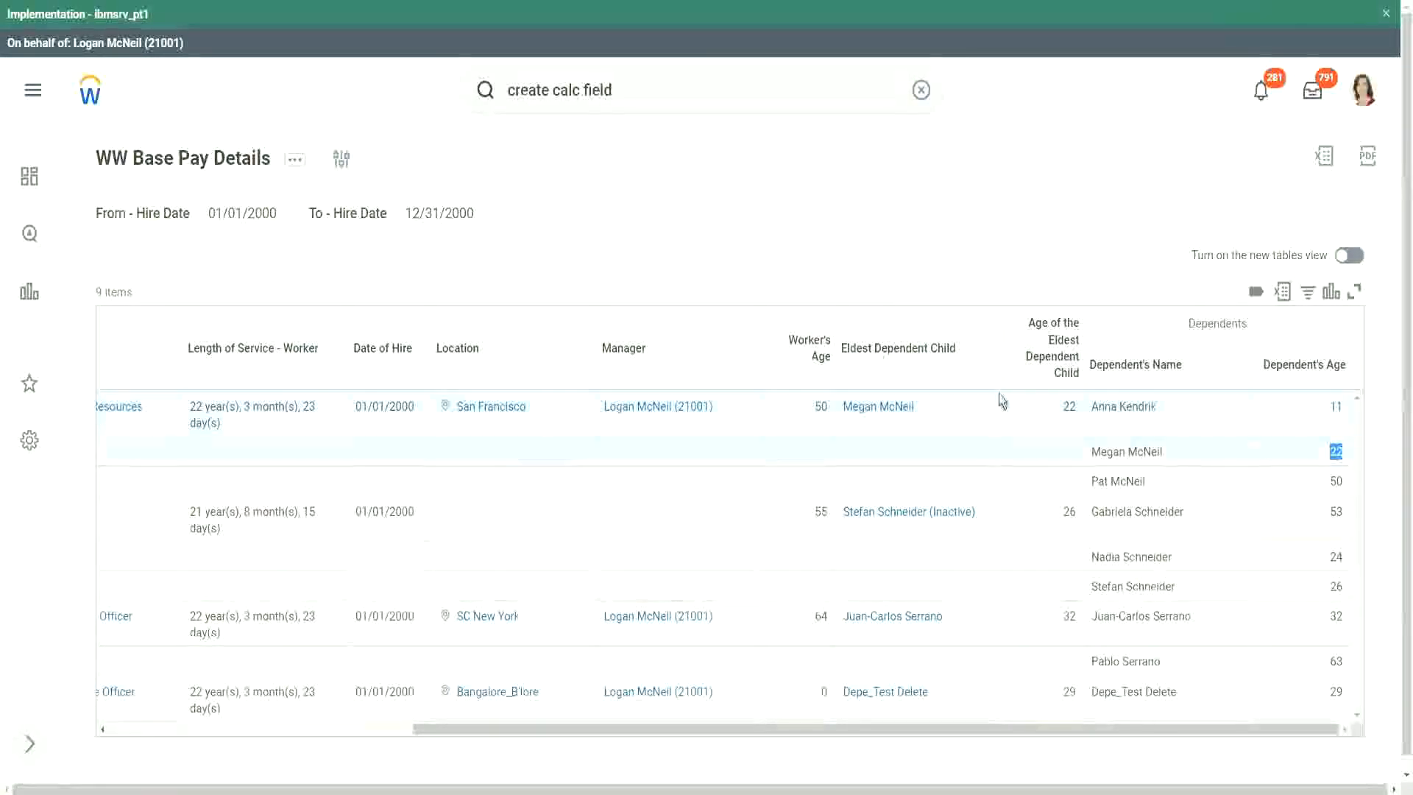
Step: Compare the Age of the Eldest Dependent Child values with the matching dependents' ages for the listed workers
double_click(1068, 406)
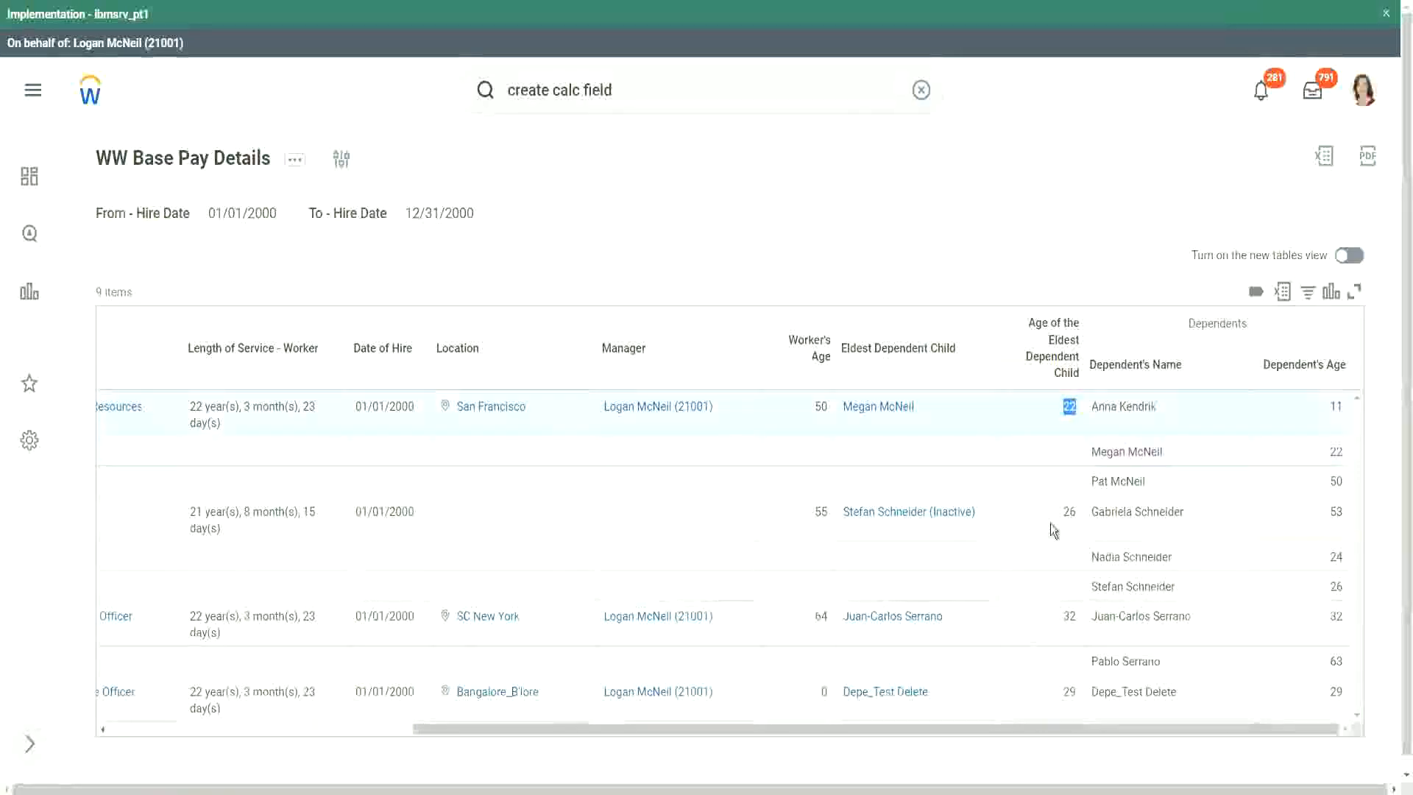
double_click(1070, 513)
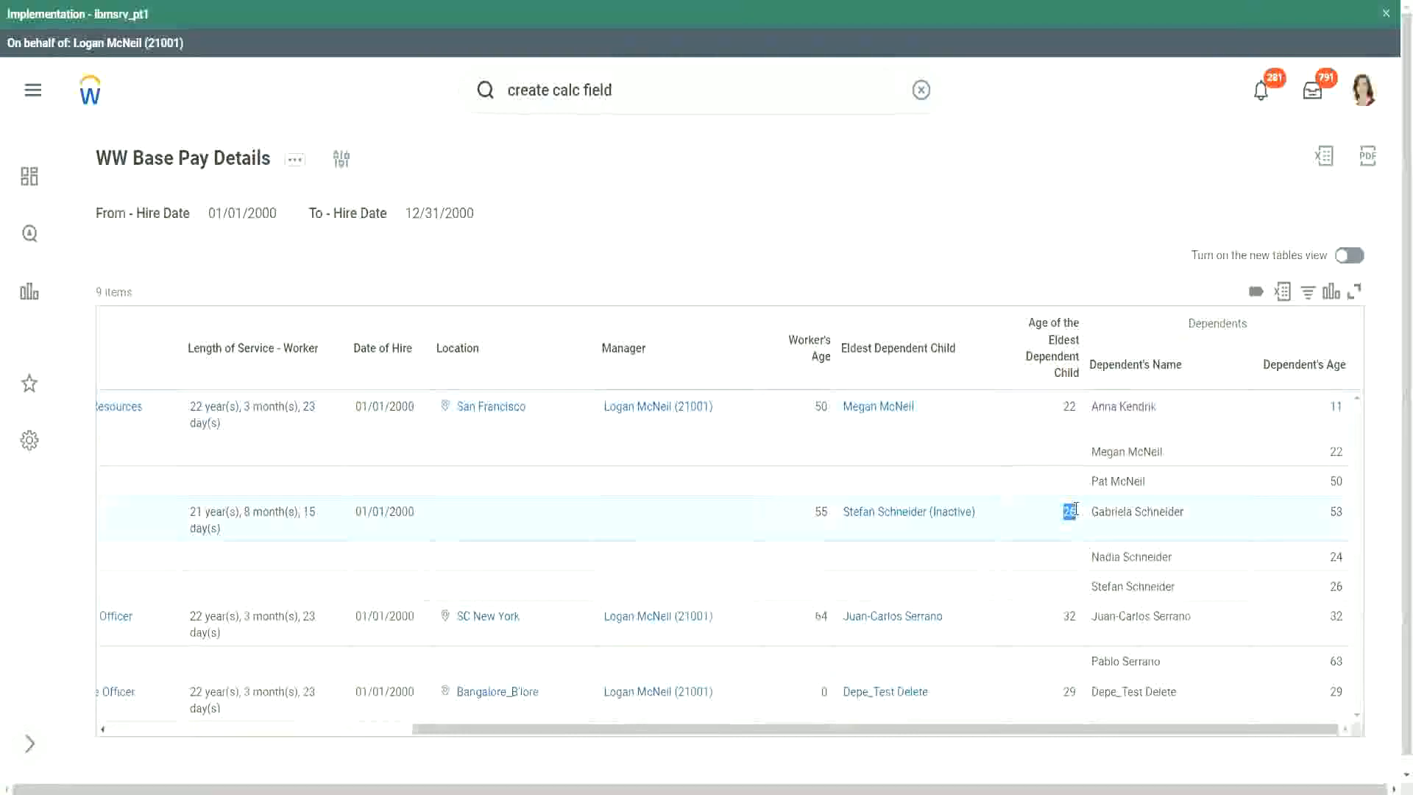
double_click(1068, 616)
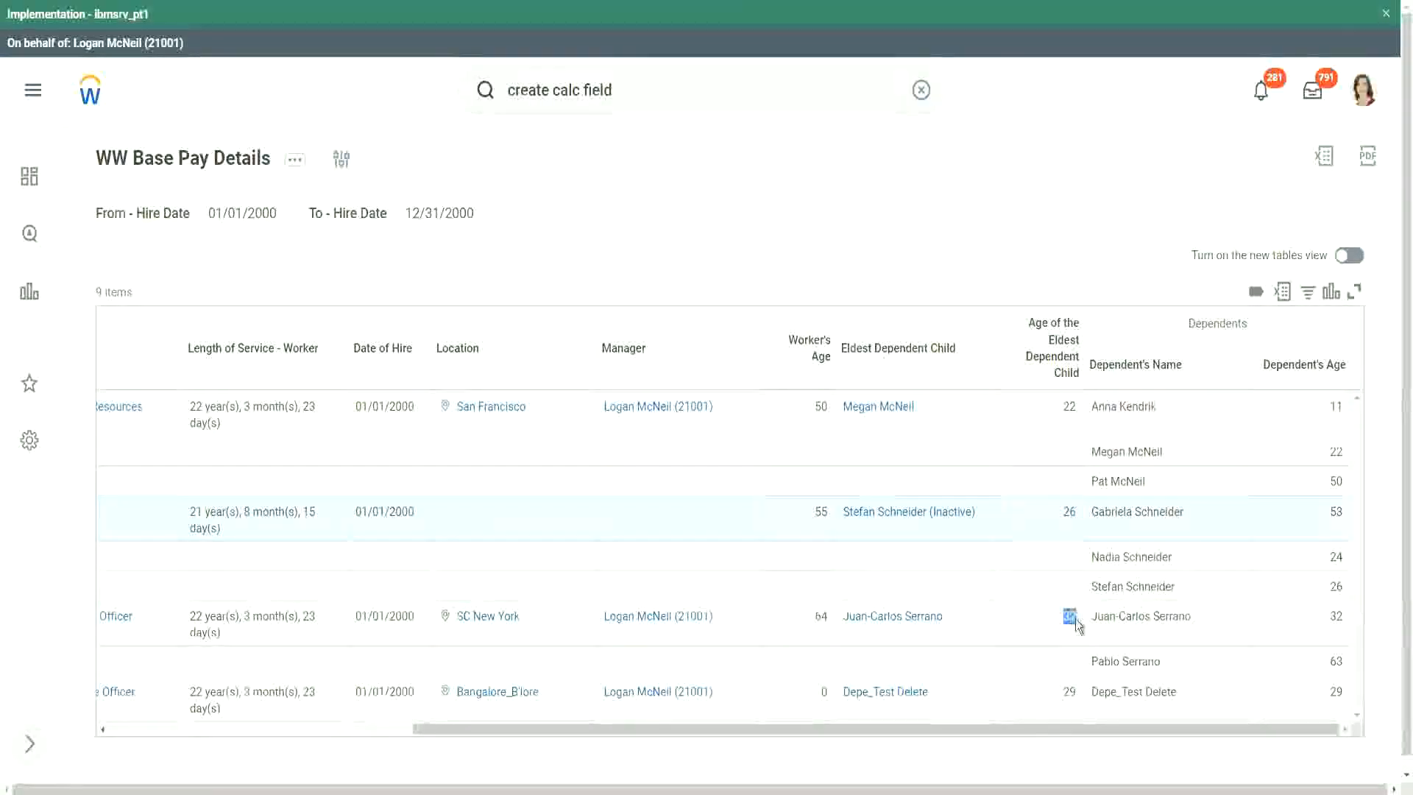
double_click(1335, 617)
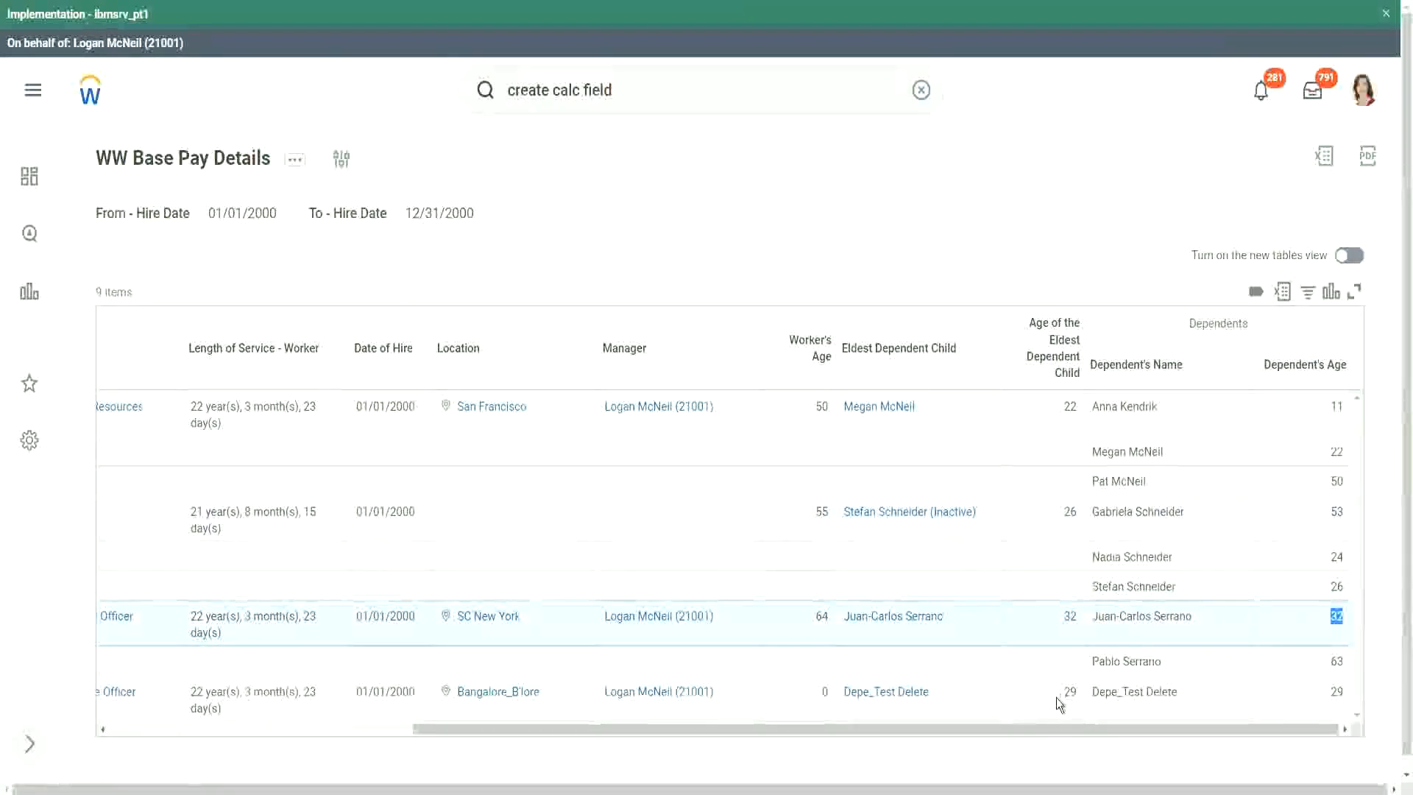
drag(1062, 699, 1072, 693)
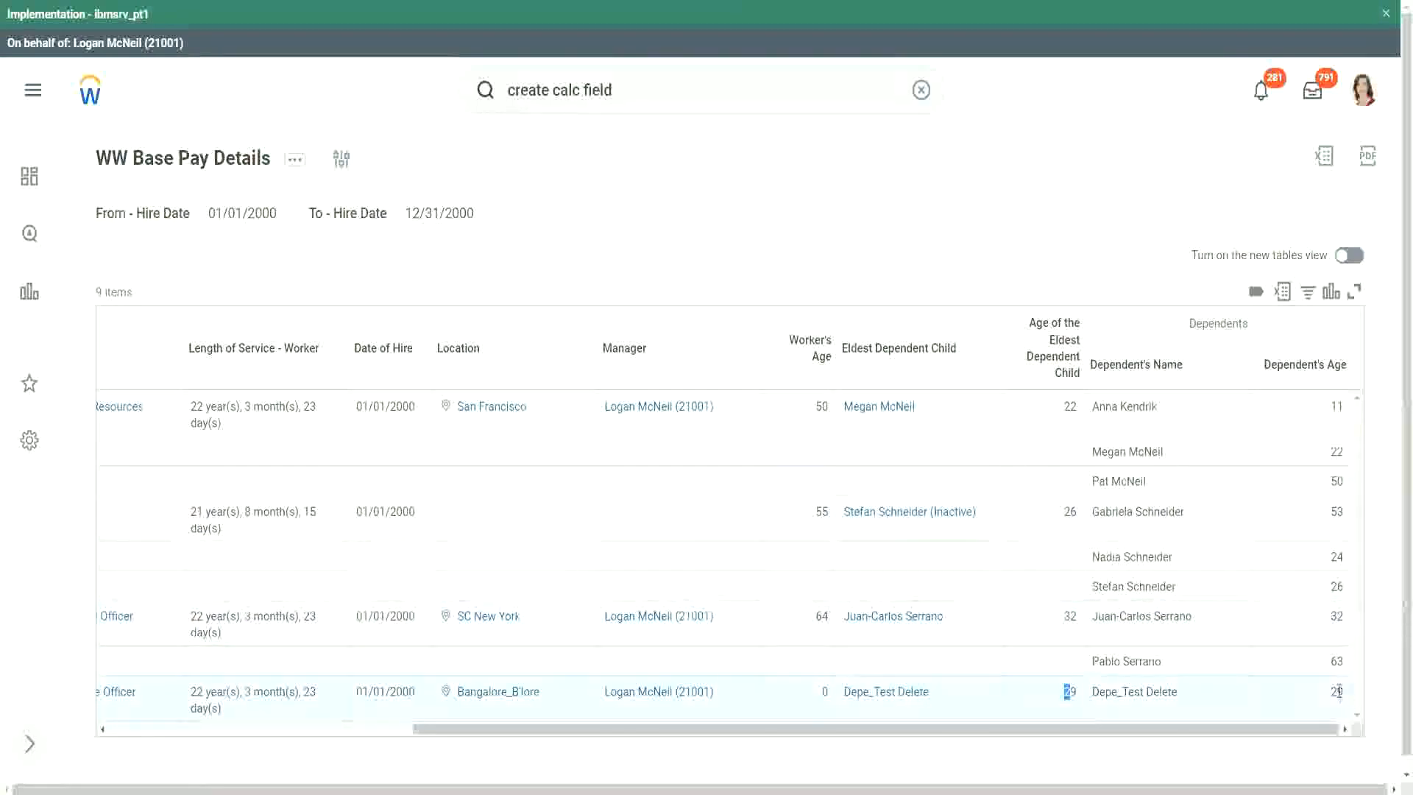
drag(1329, 693, 1344, 695)
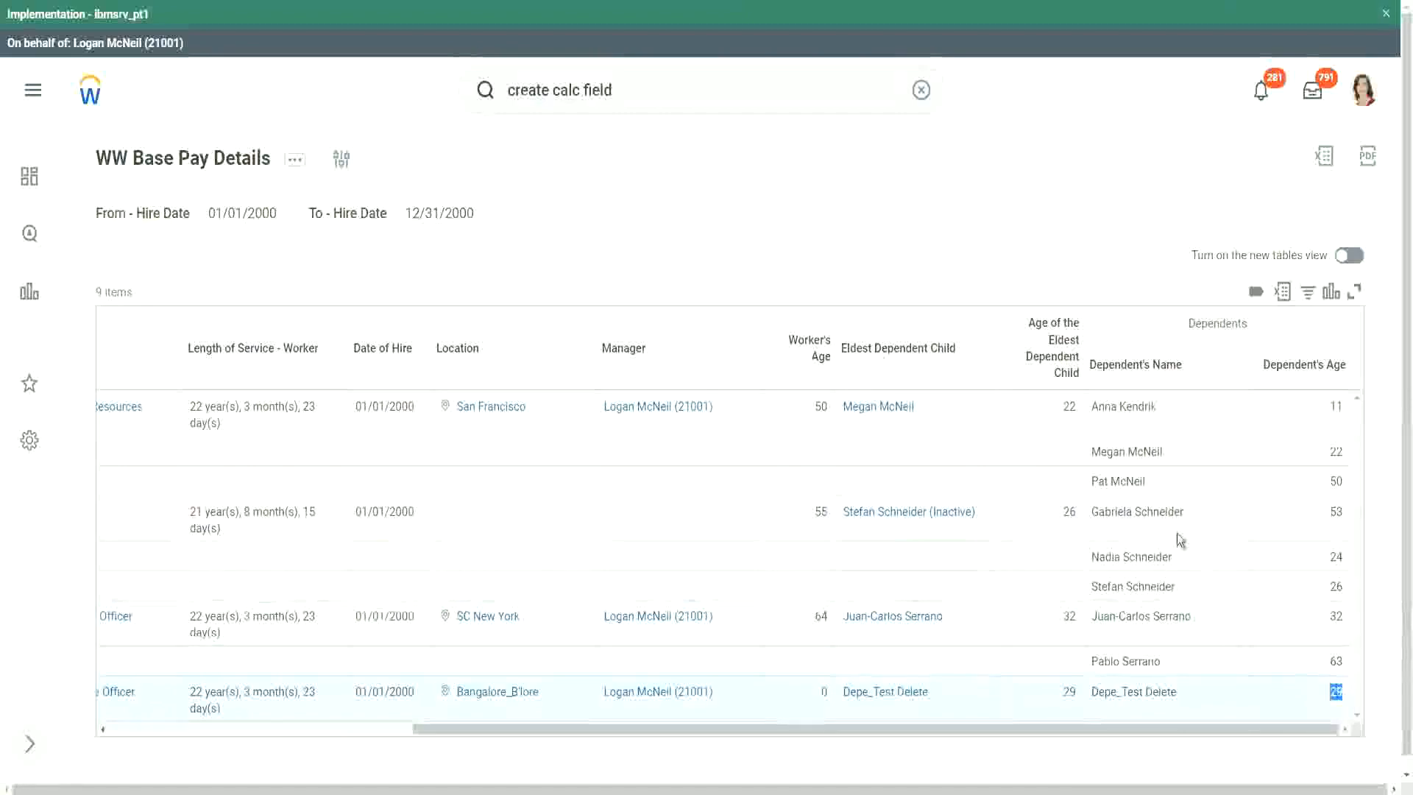
click(1061, 219)
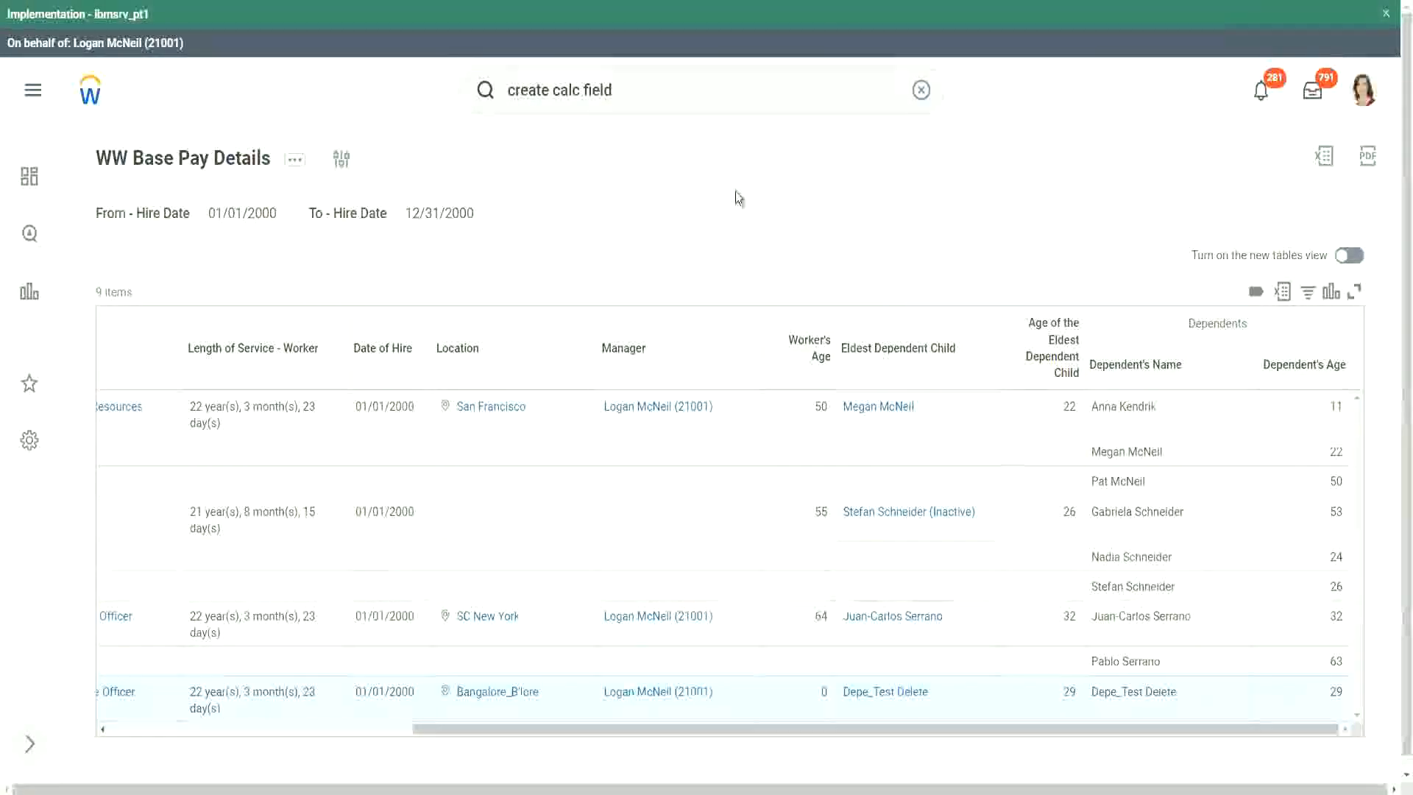
Step: Edit the report definition and add an And filter condition on CF-WW-LRV-Age of the eldest Dependent Child below the eldest dependent child condition
click(296, 167)
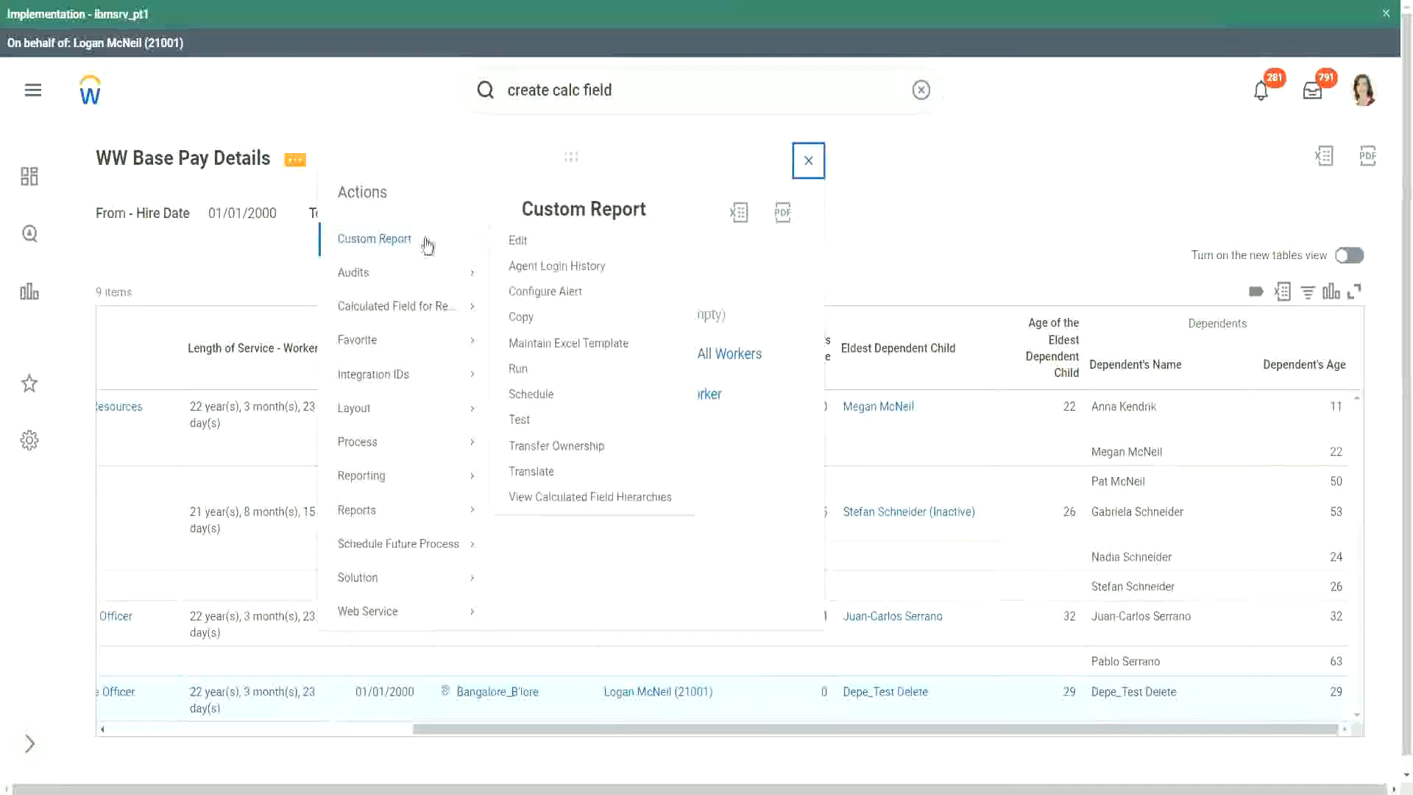
click(519, 242)
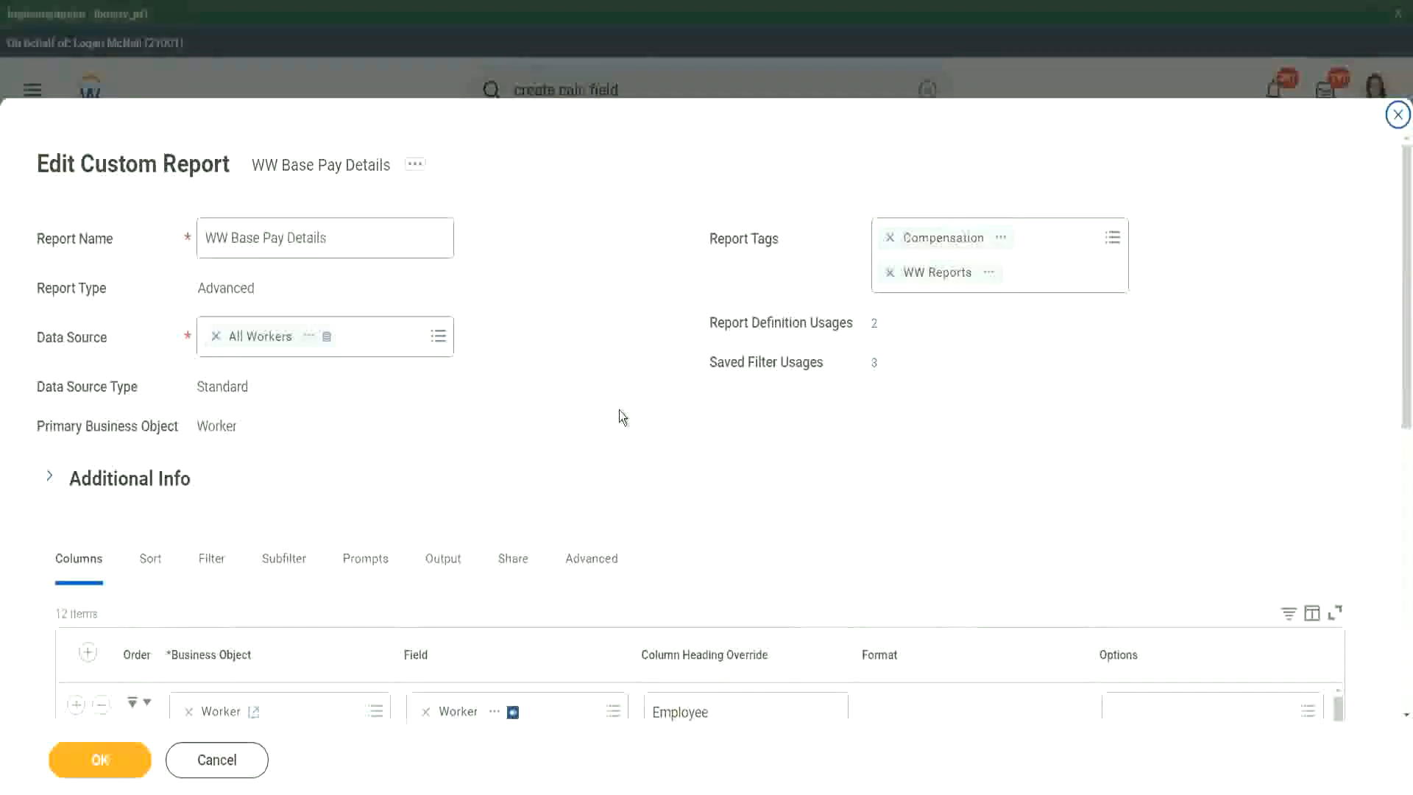
scroll(845, 214, down, 3)
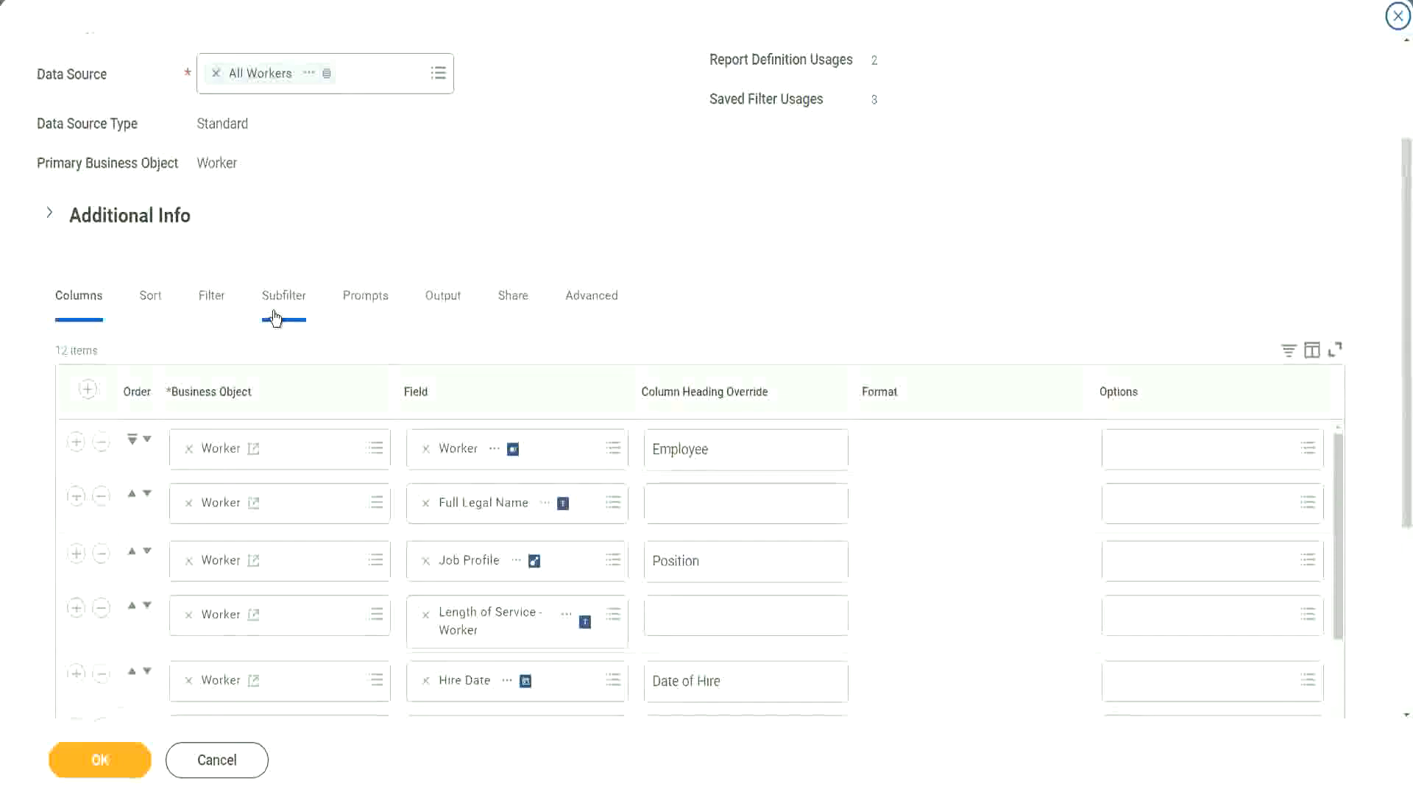
click(213, 301)
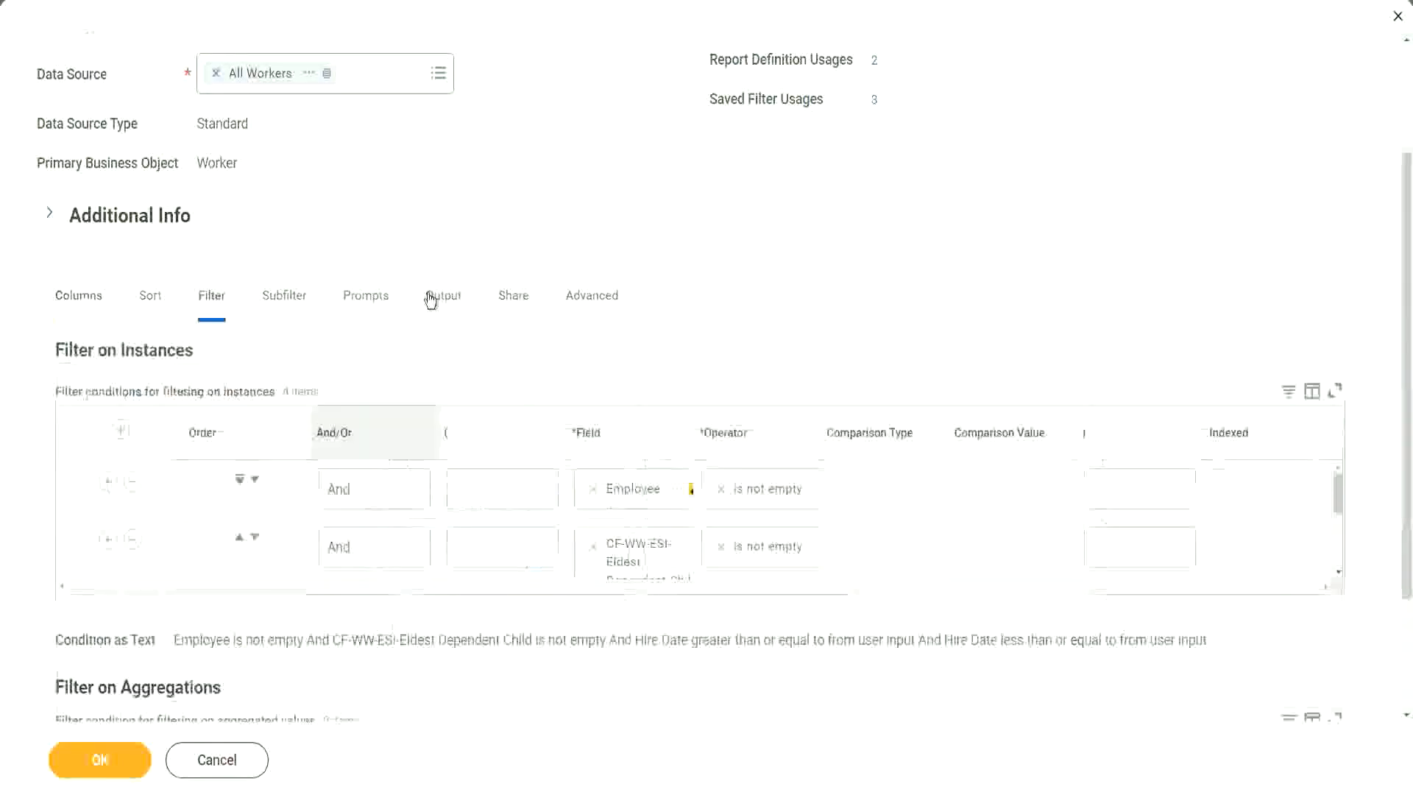
click(76, 539)
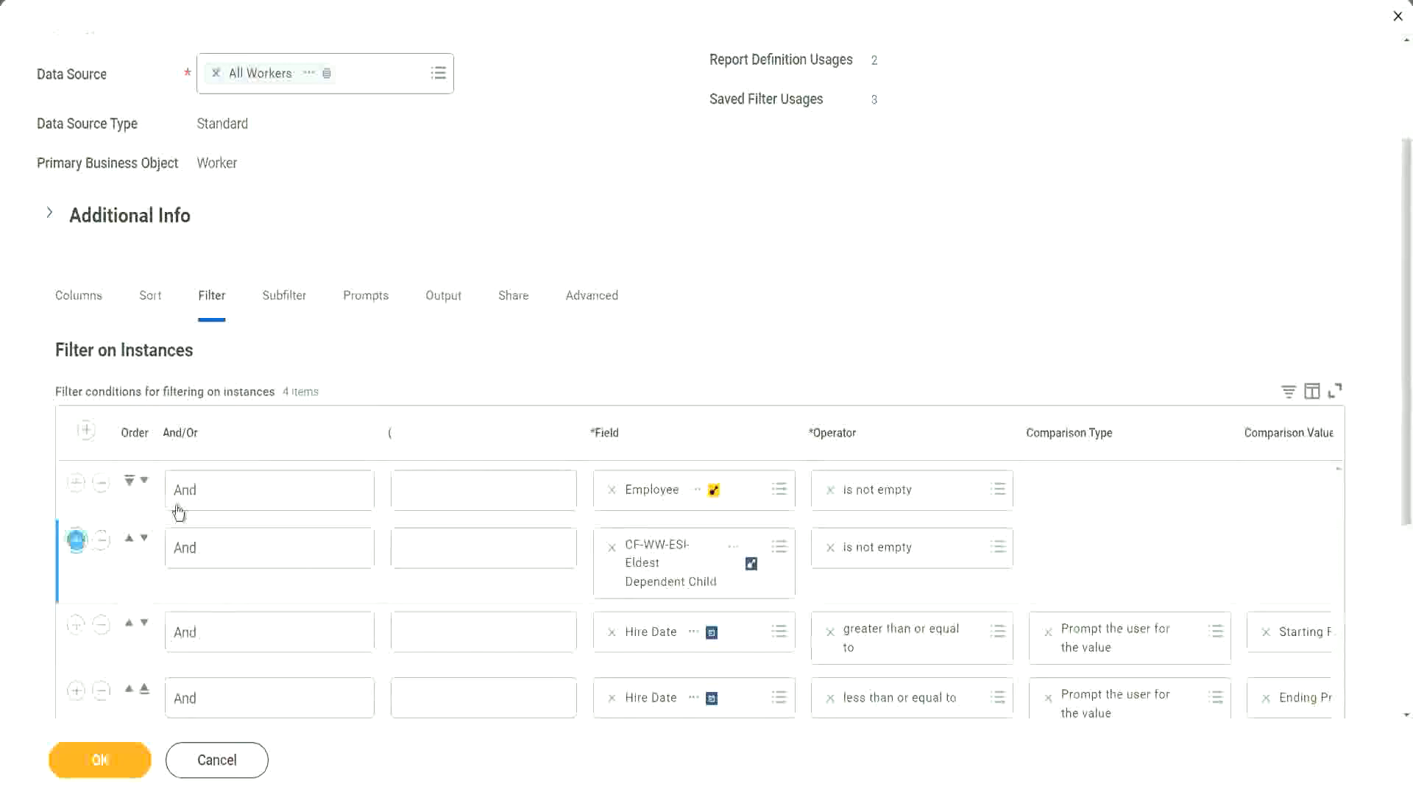
click(660, 630)
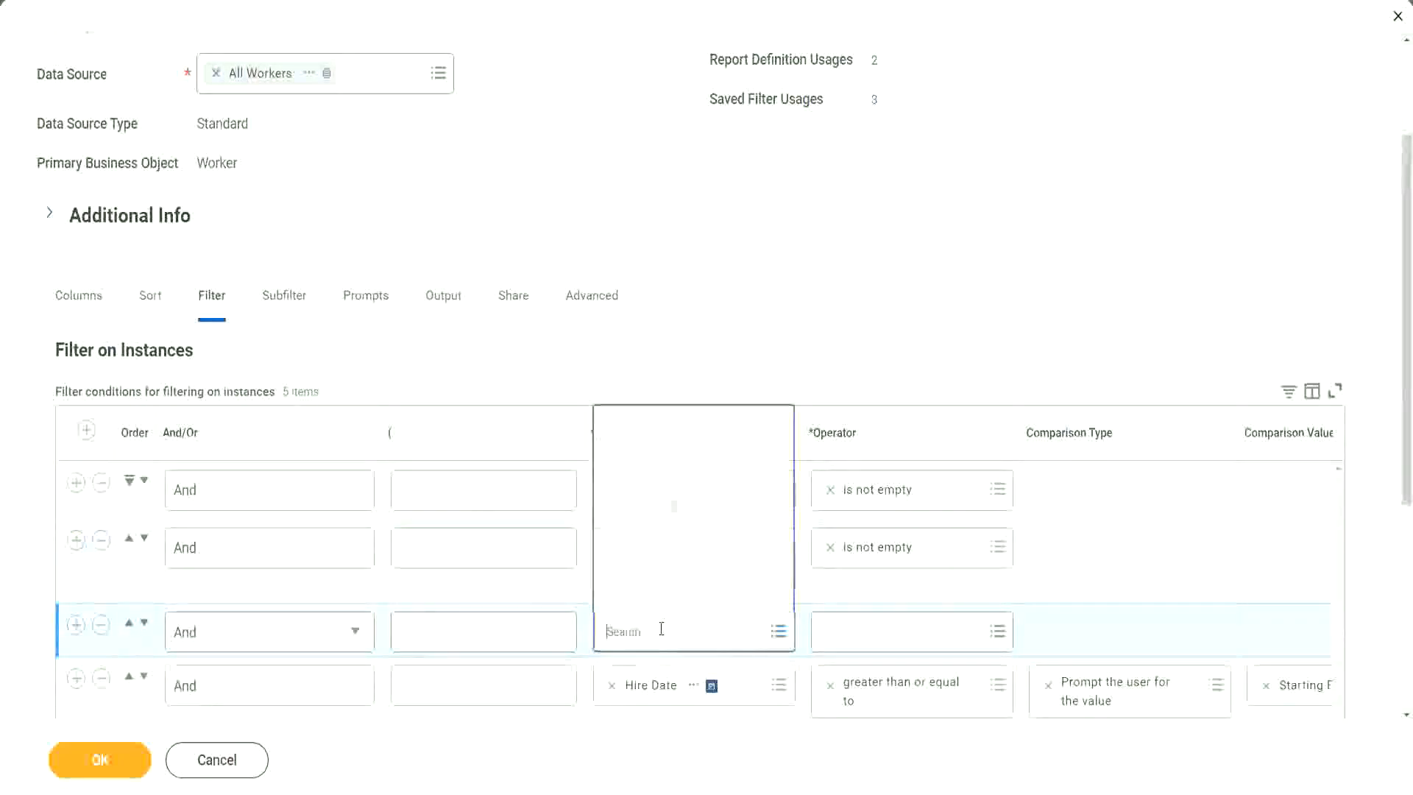
click(690, 425)
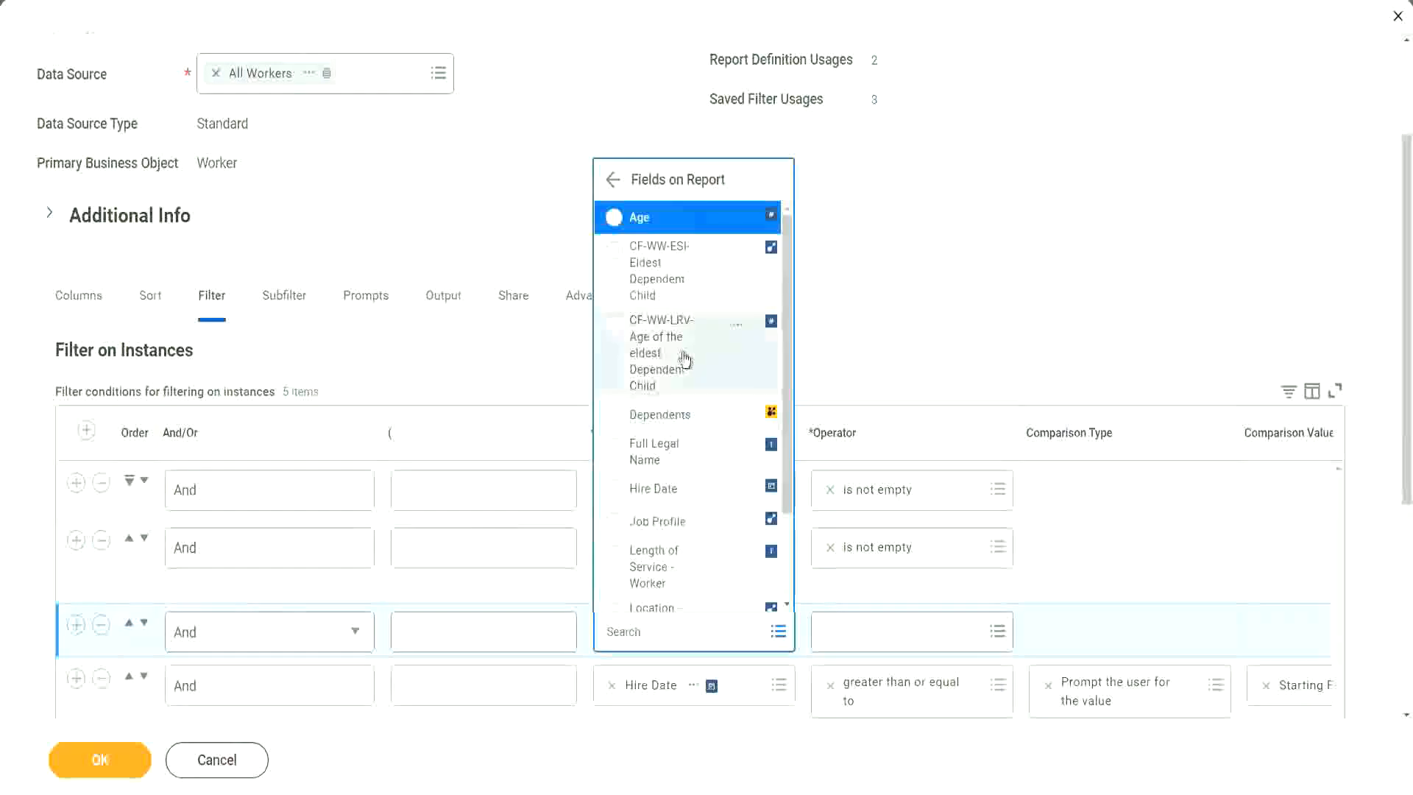
click(641, 353)
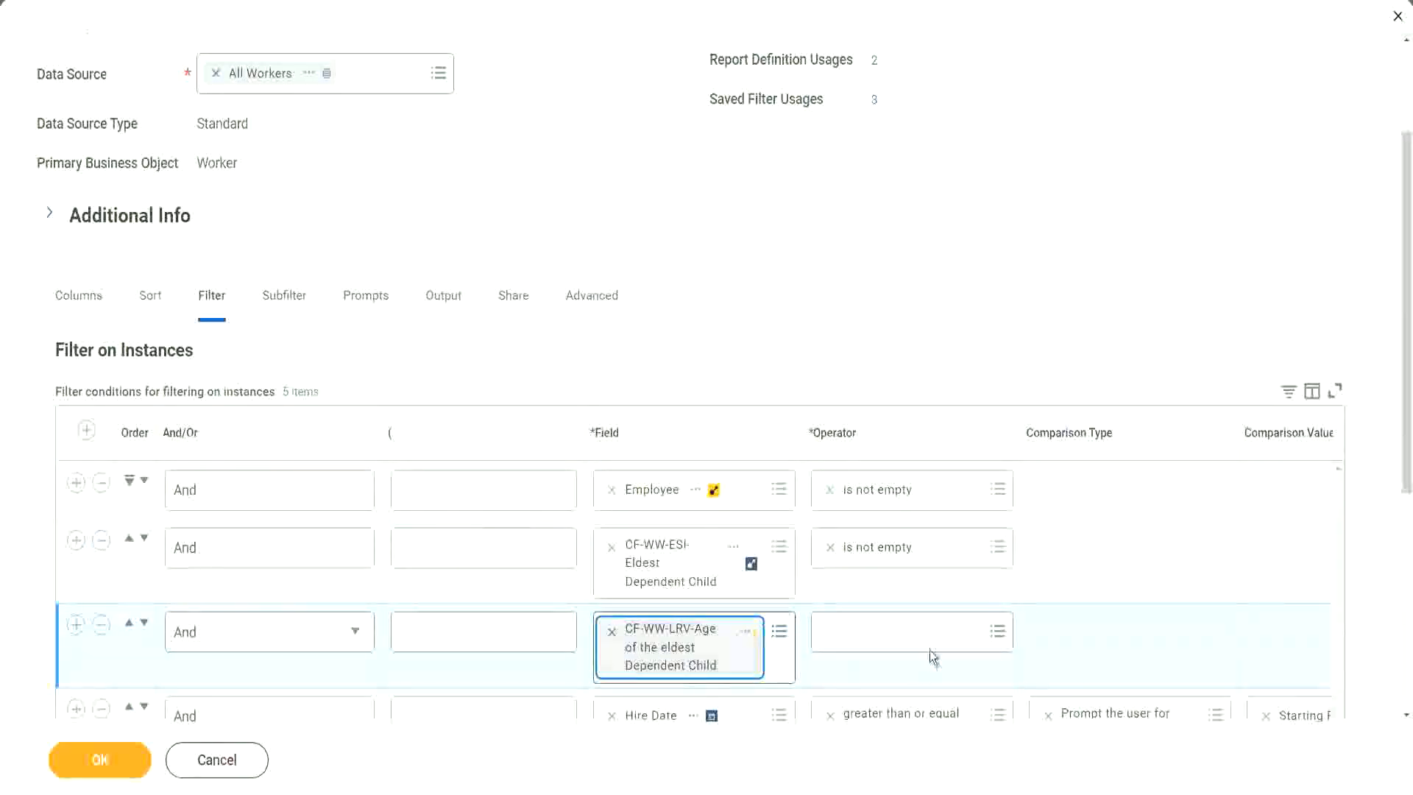
Step: Set the new filter condition to less than or equal to a specified value of 30 and save the report definition
click(916, 629)
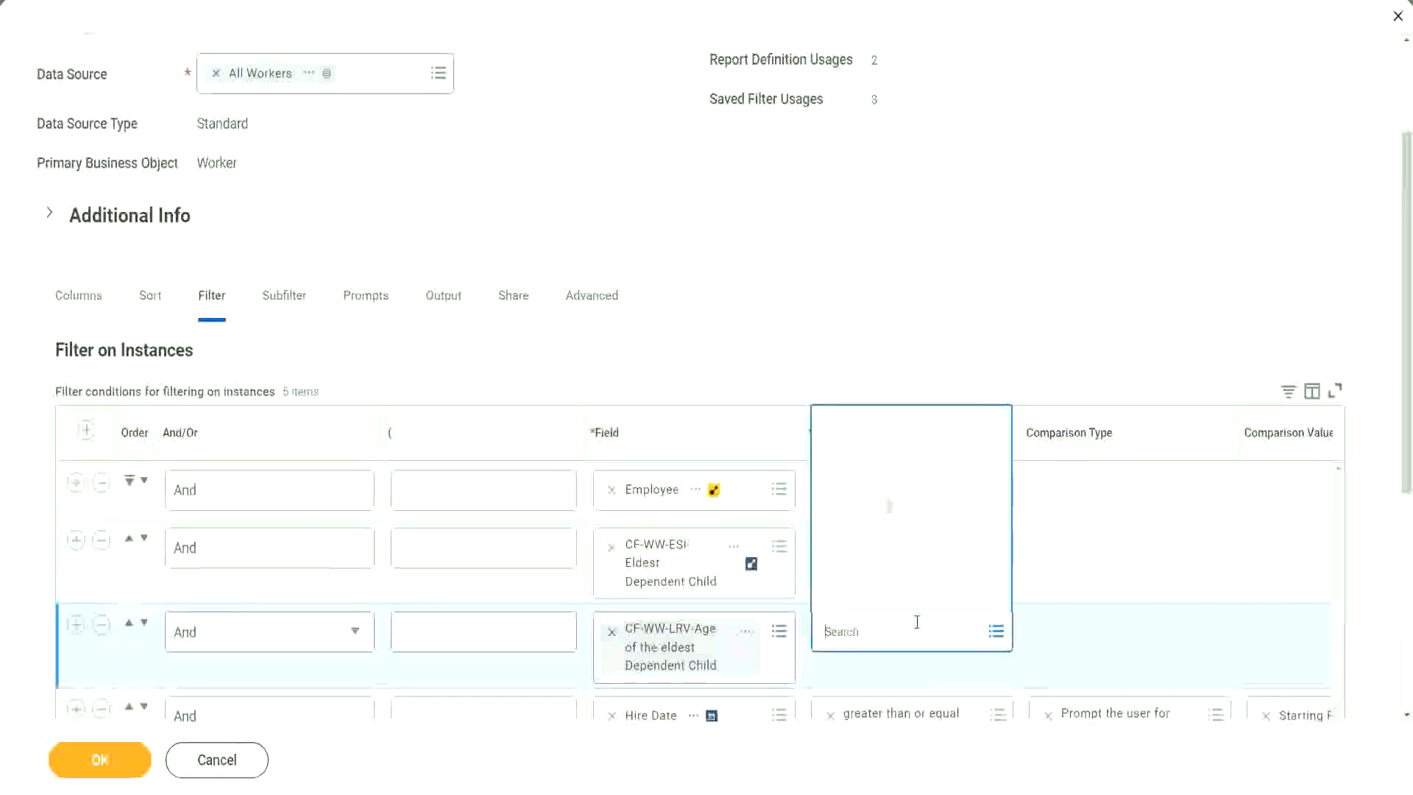
click(903, 562)
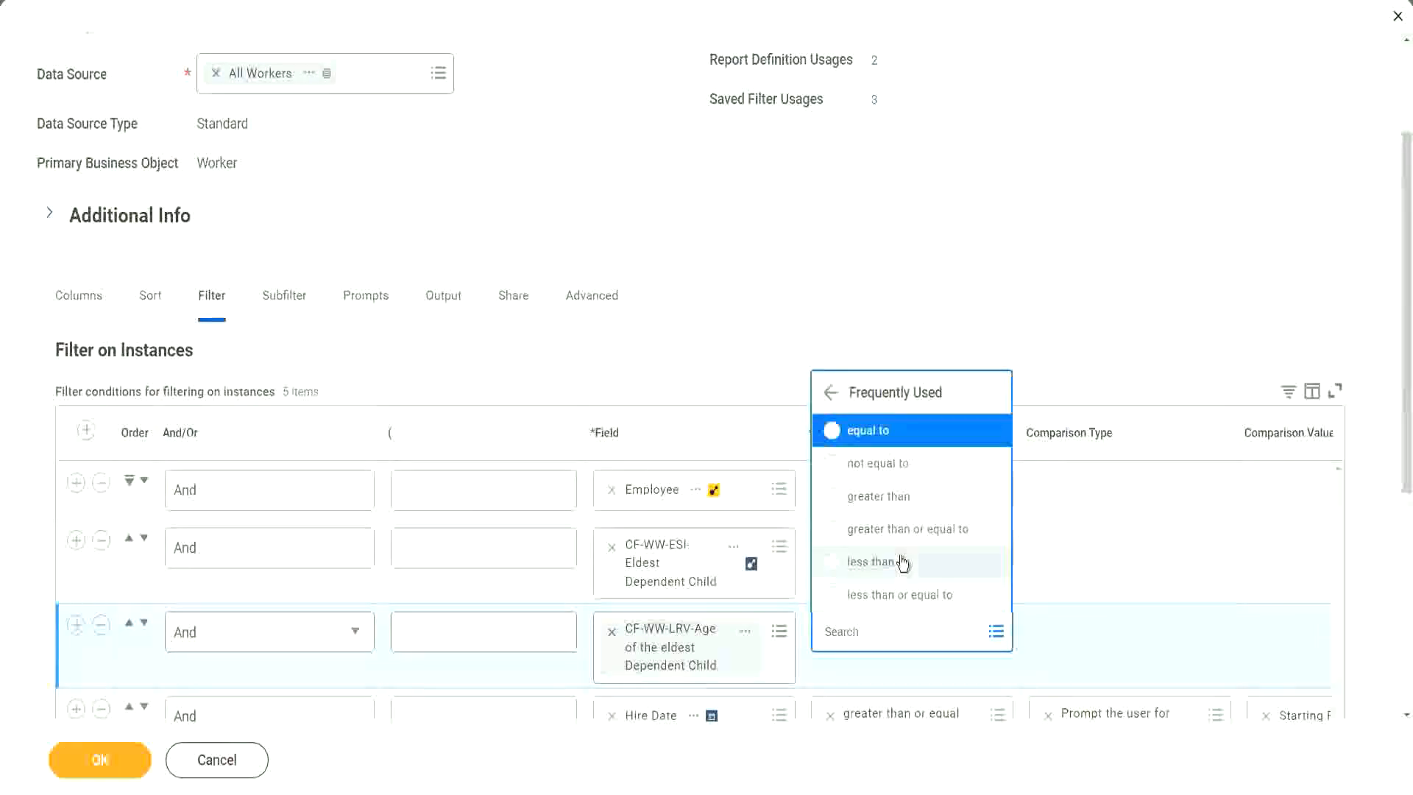
click(909, 596)
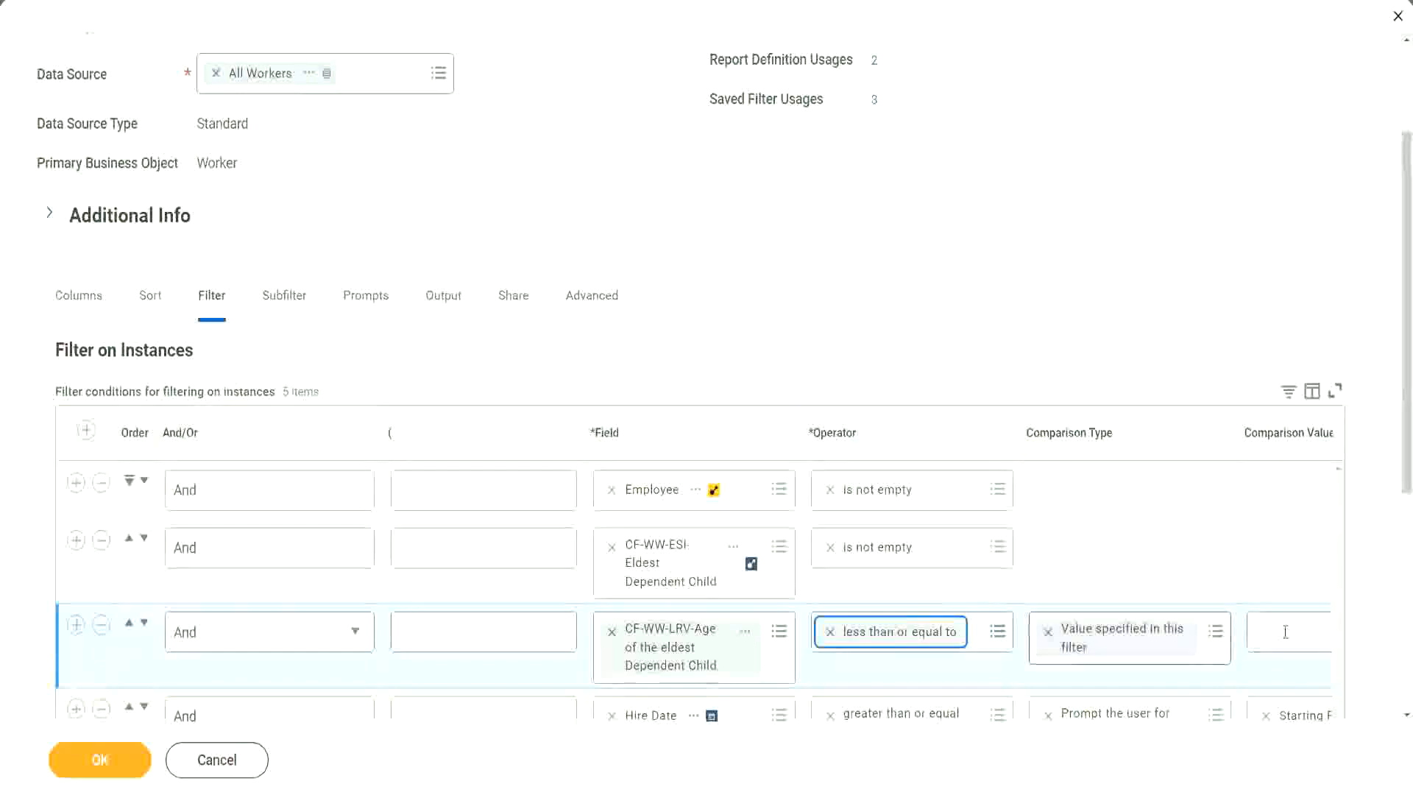
scroll(753, 670, down, 2)
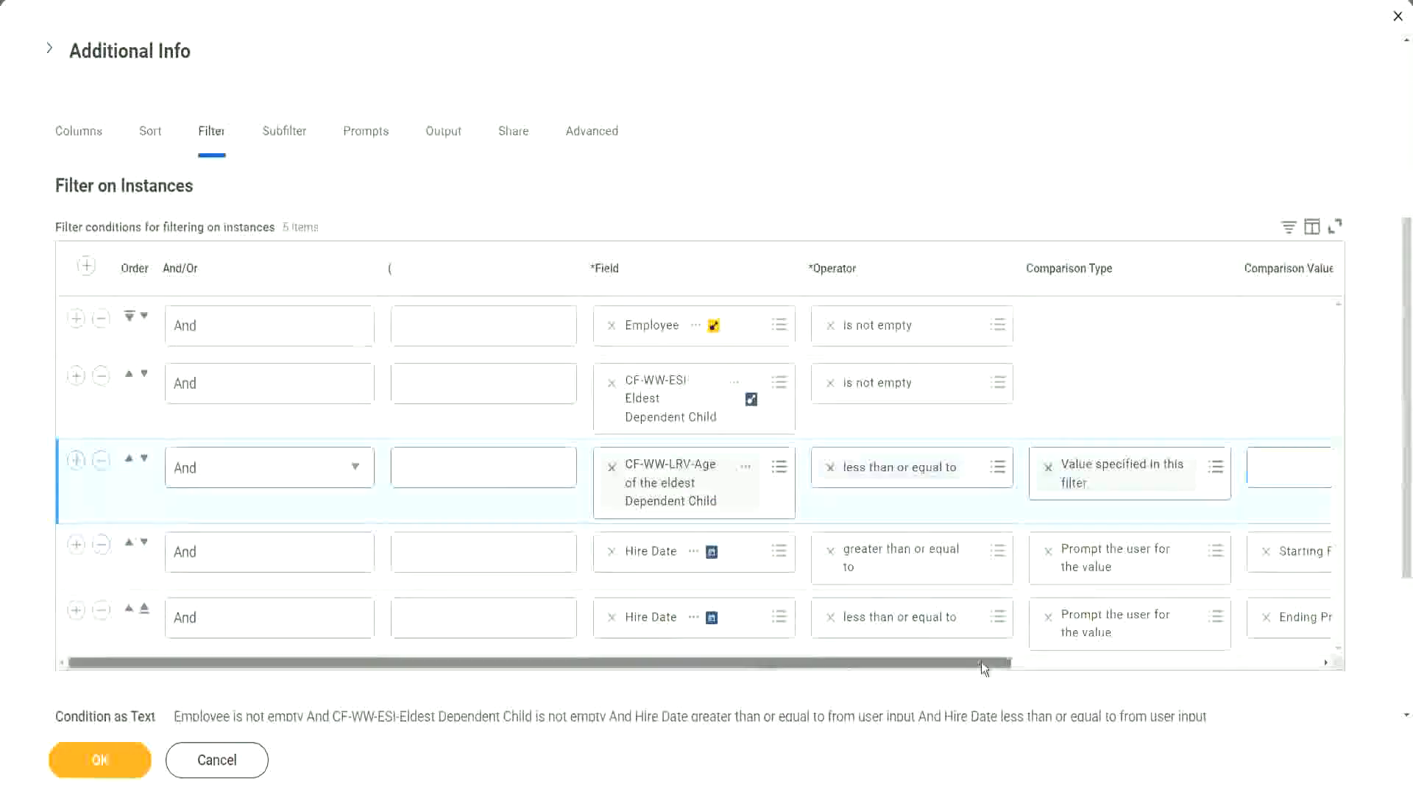
scroll(982, 661, right, 5)
click(1036, 464)
text(30)
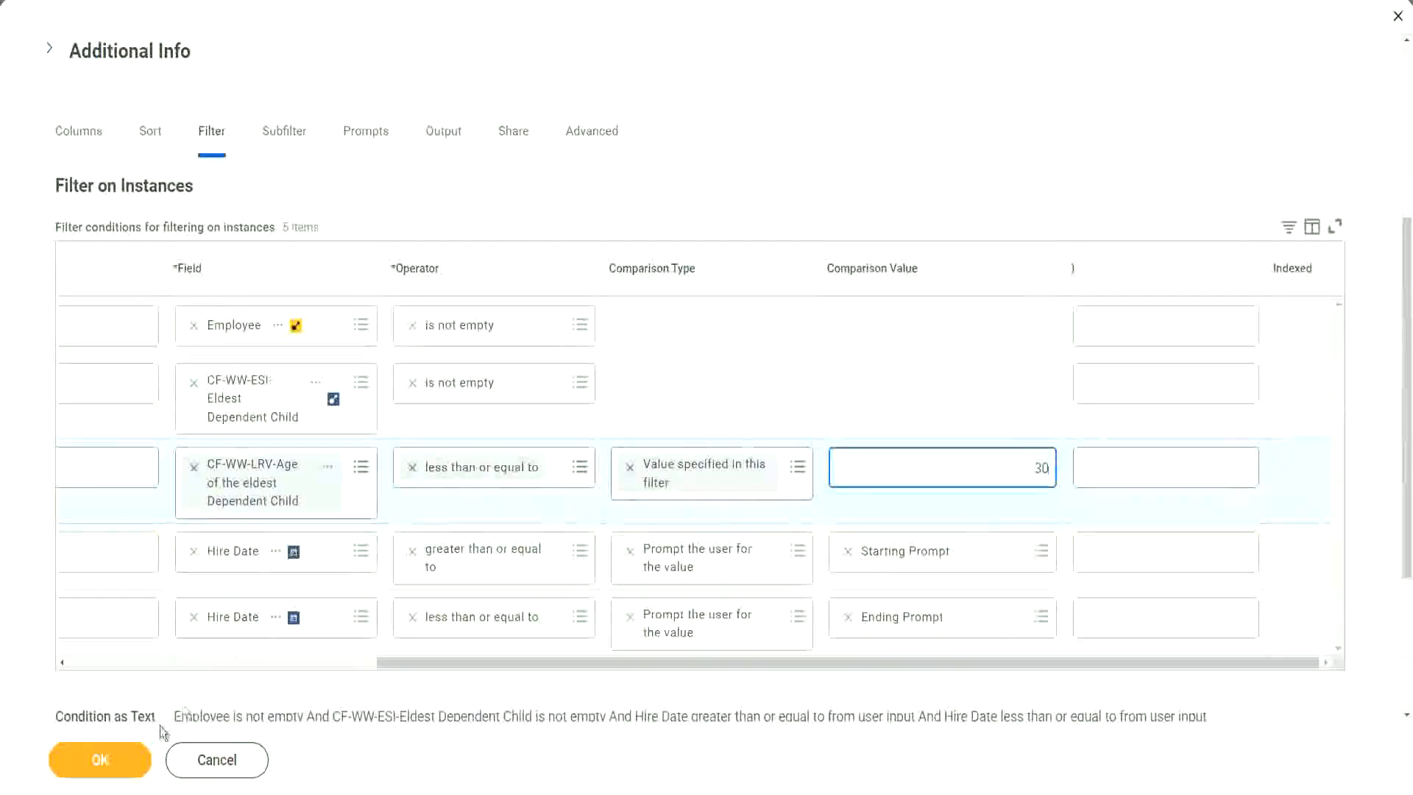
click(98, 765)
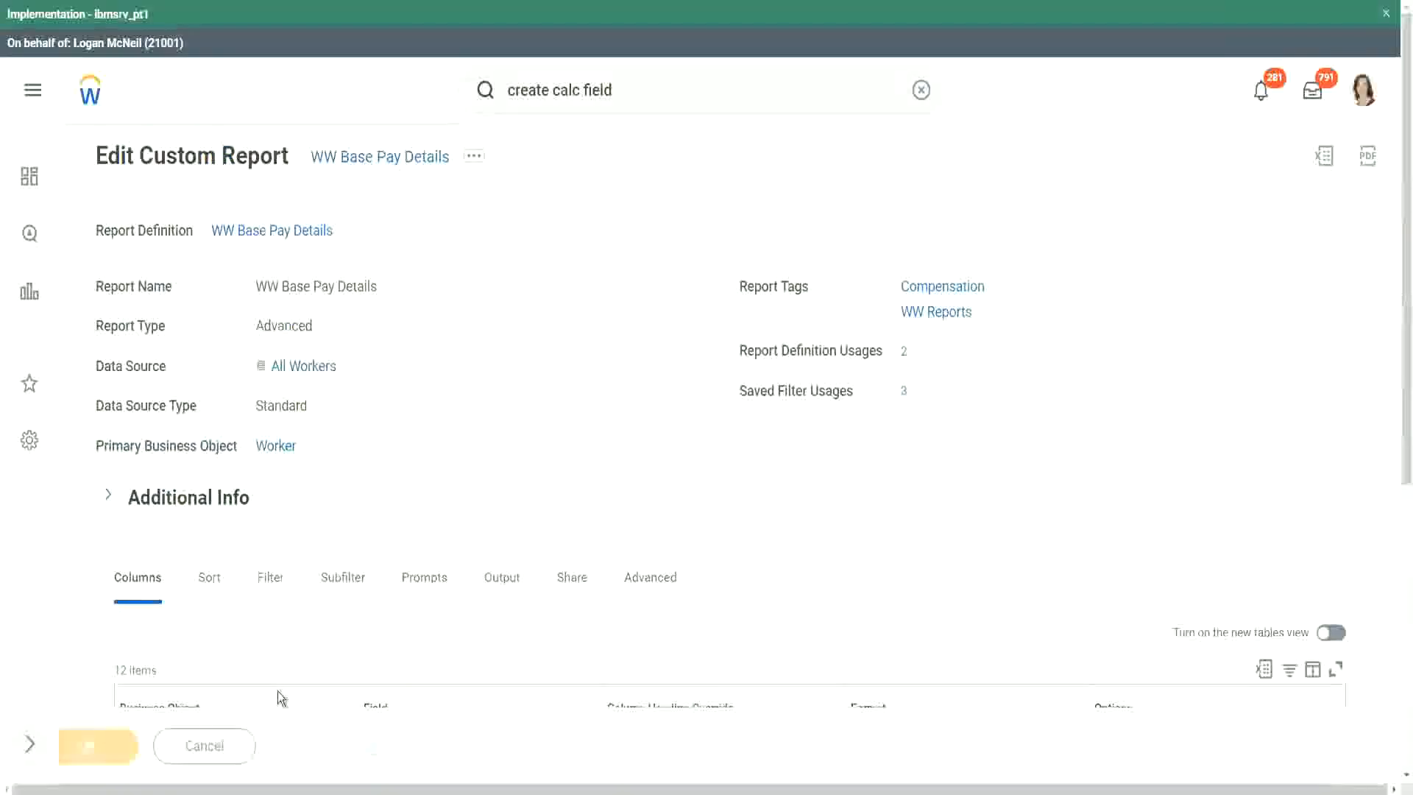
Step: Run the report using the saved filter for hire dates from 01/01/2000 to 12/31/2000
click(155, 753)
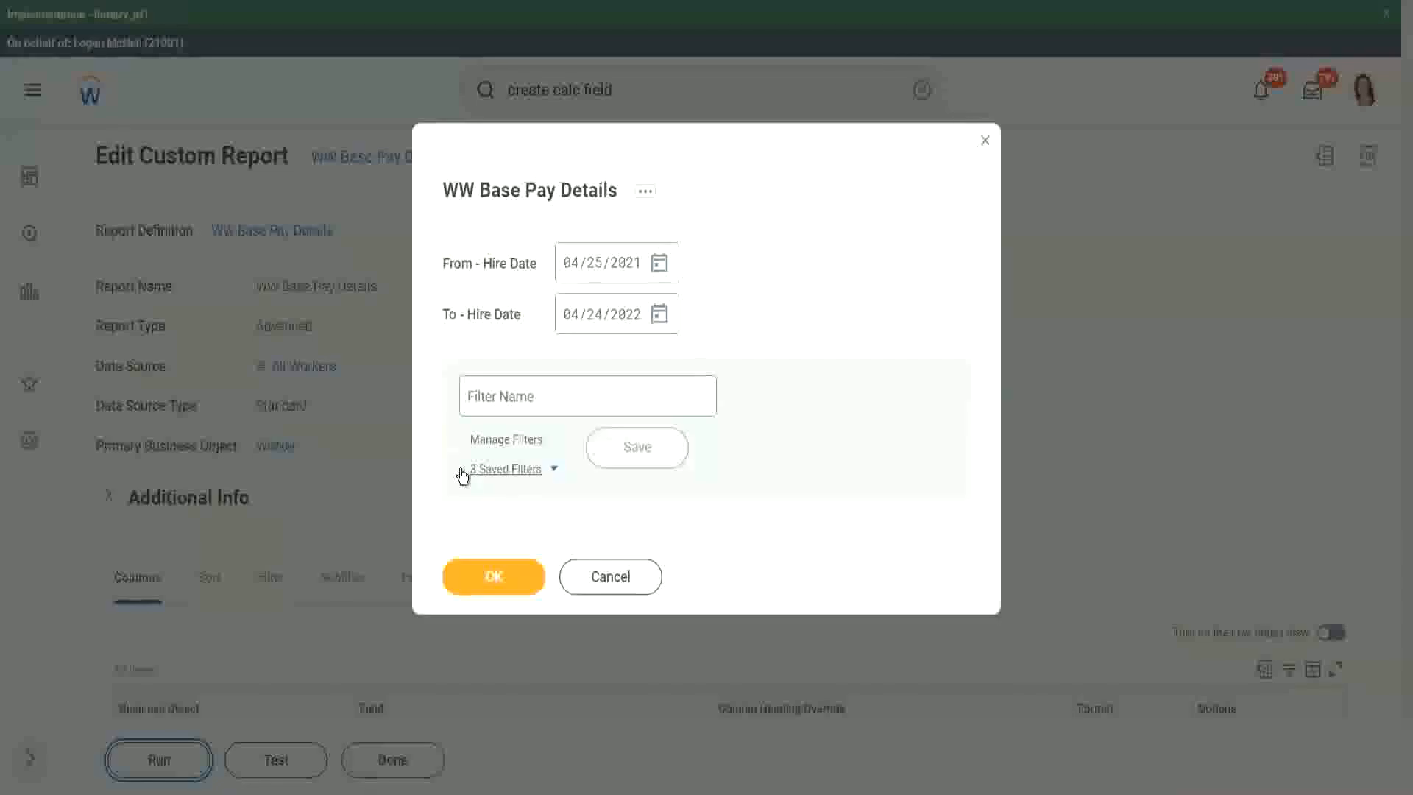
click(553, 471)
click(551, 543)
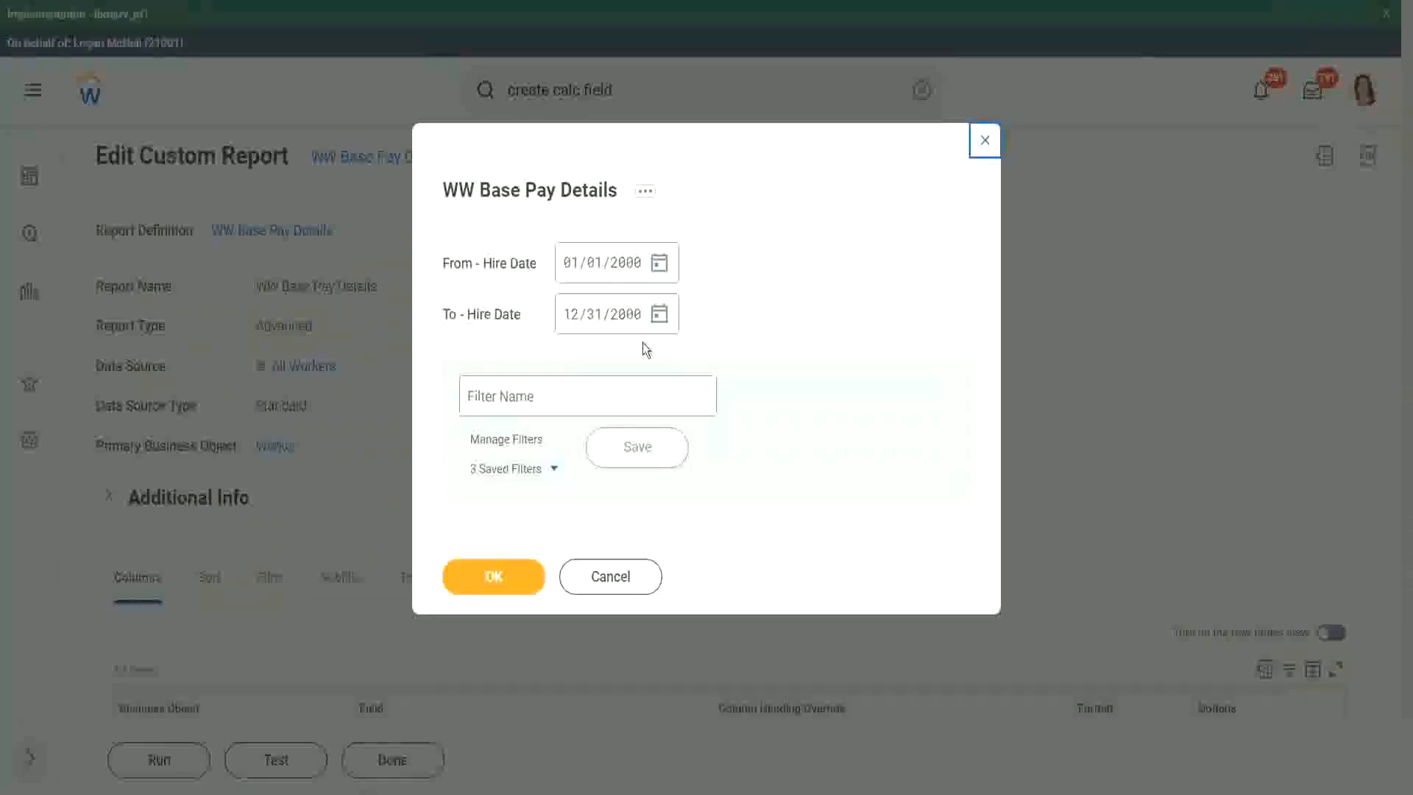
click(492, 577)
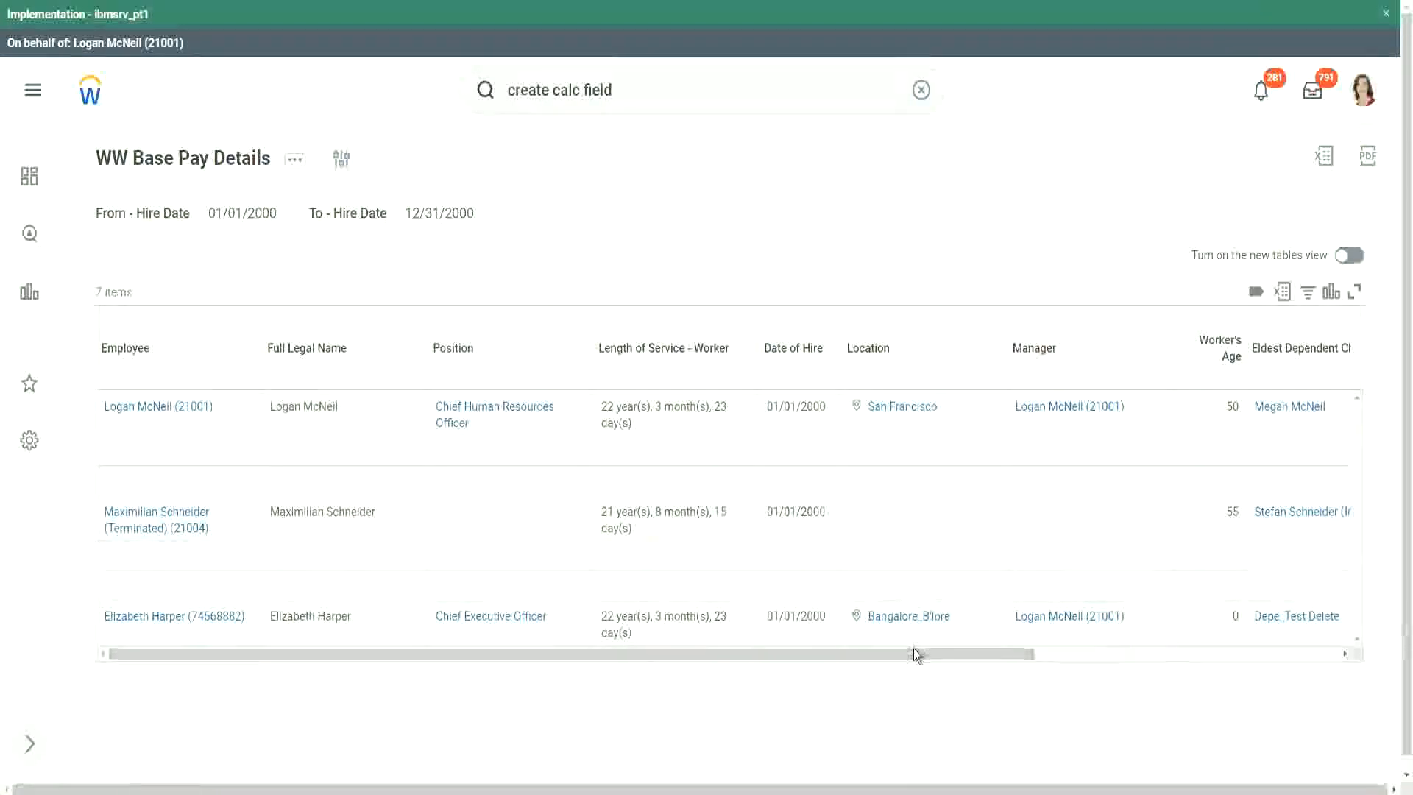
Step: Check the Age of the Eldest Dependent Child values in the rerun report against the 30-year limit
drag(915, 653, 1207, 667)
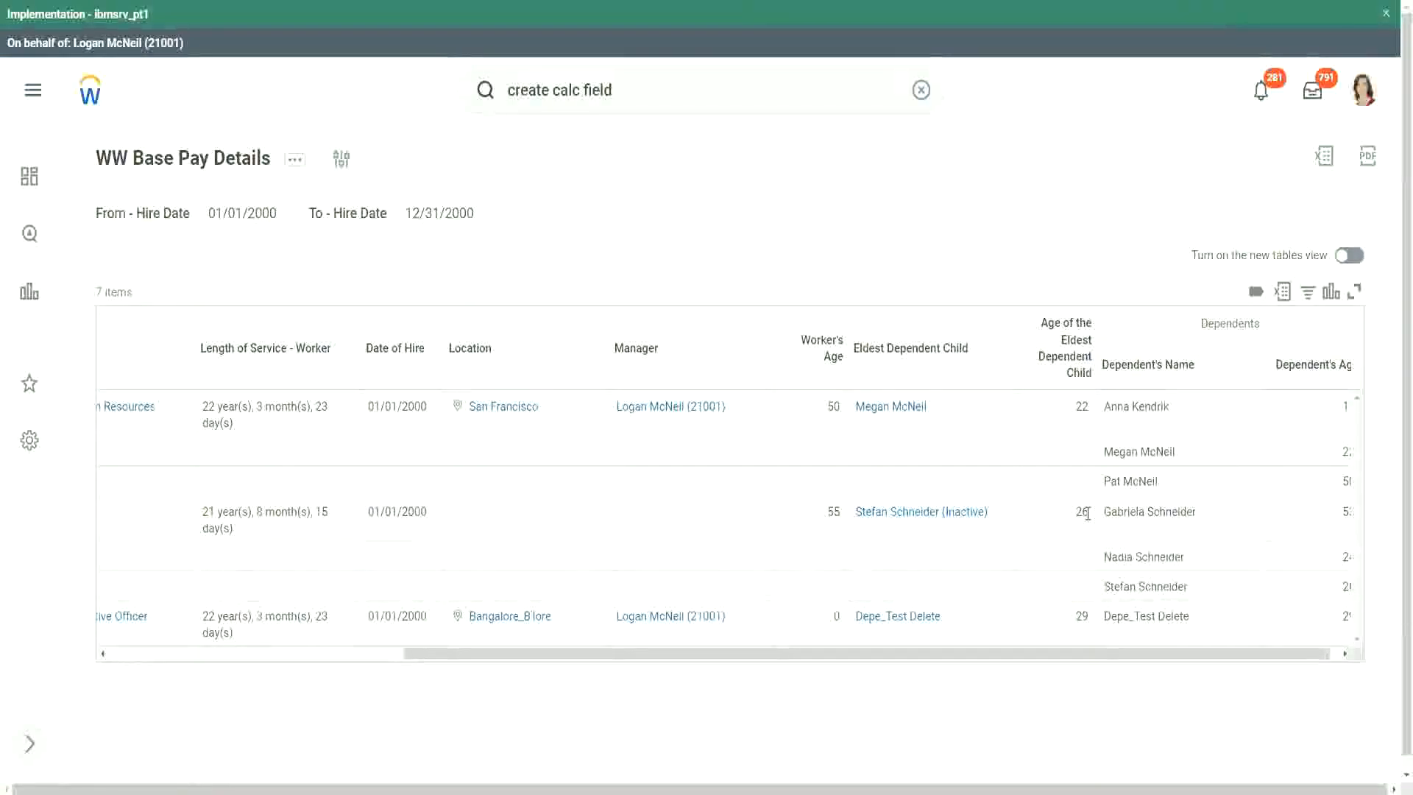
double_click(1079, 617)
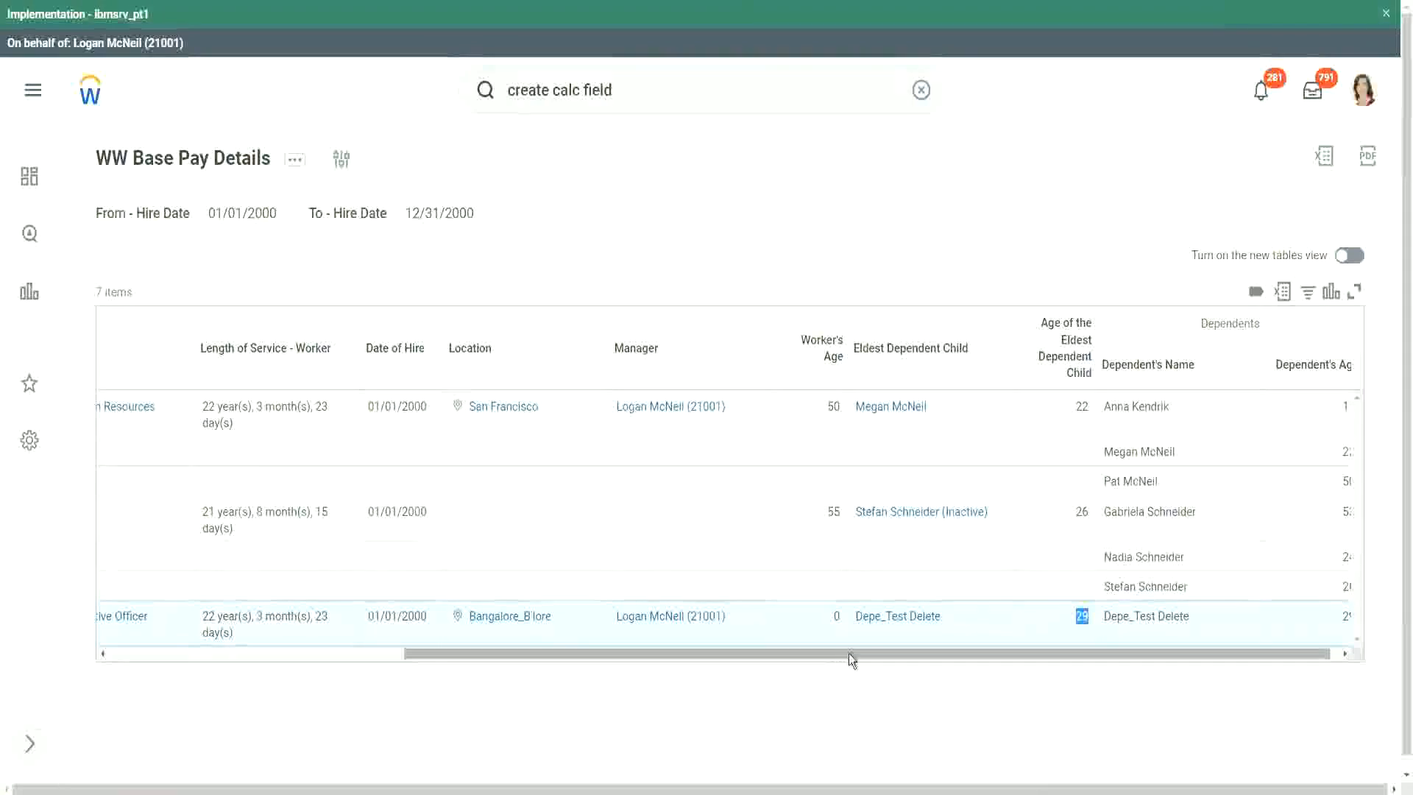
drag(849, 653, 404, 662)
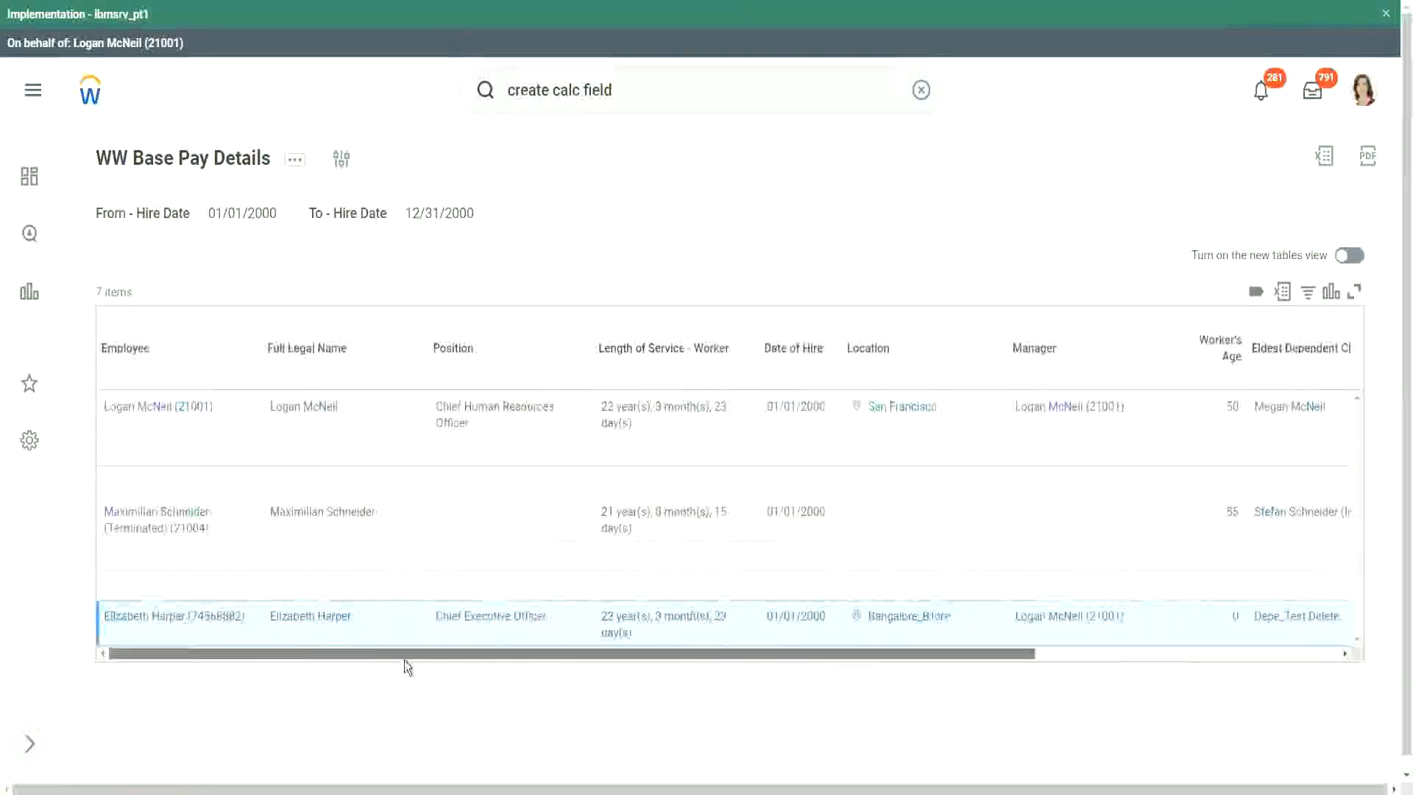